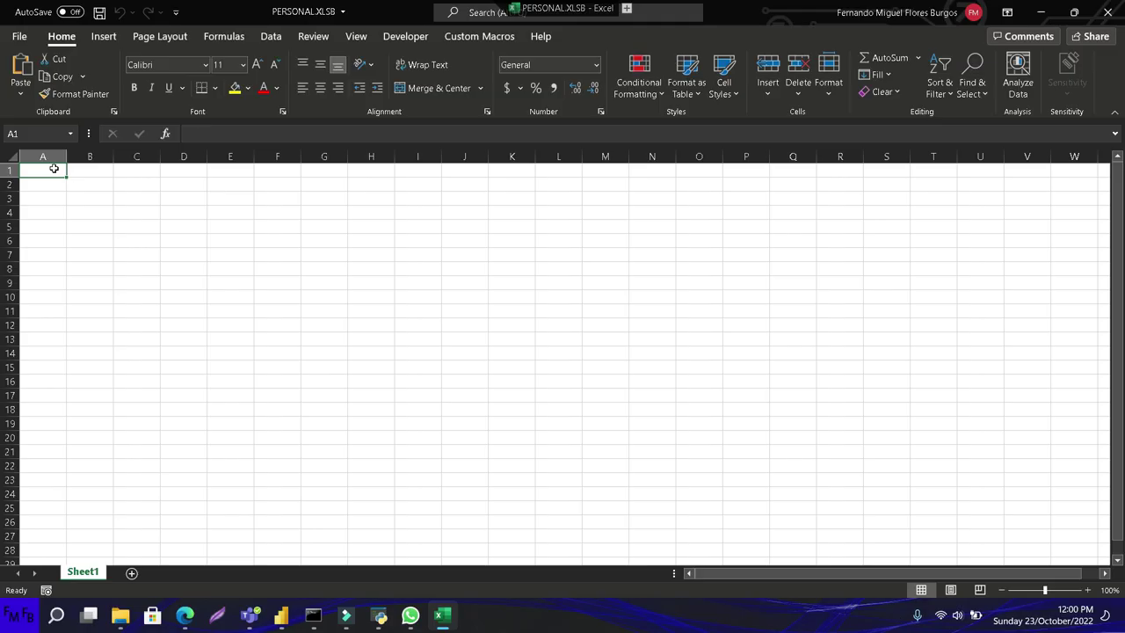
Enter Countries in A1, then Honduras, El Salvador and Guatemala in A2:A4
text(Countries)
key(Return)
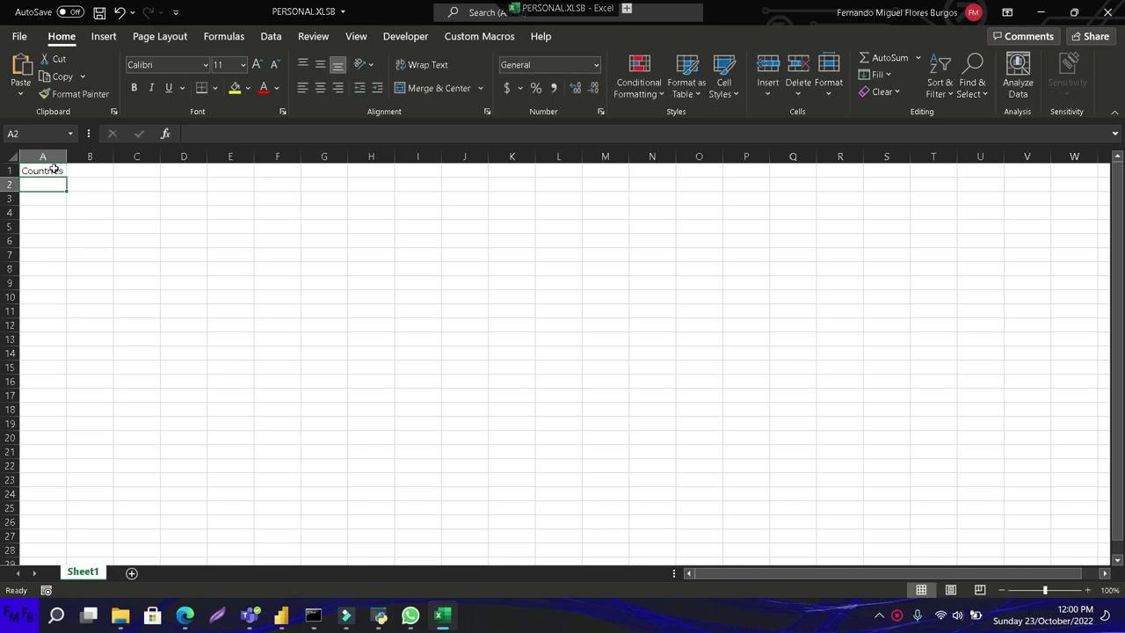
text(Honduras)
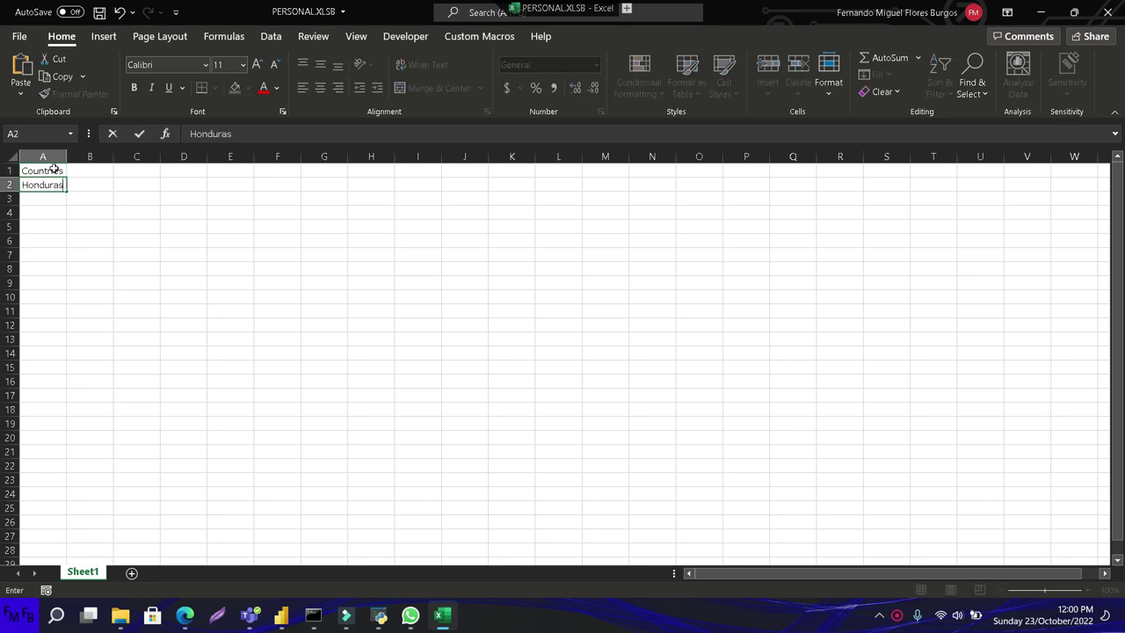
key(Return)
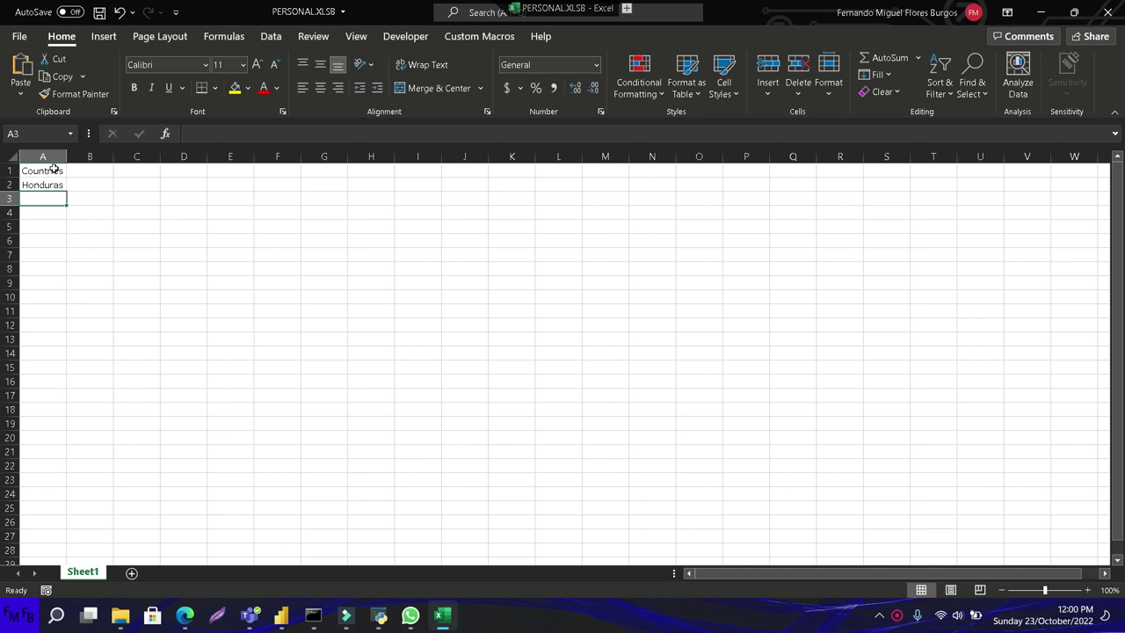
text(El Salvador)
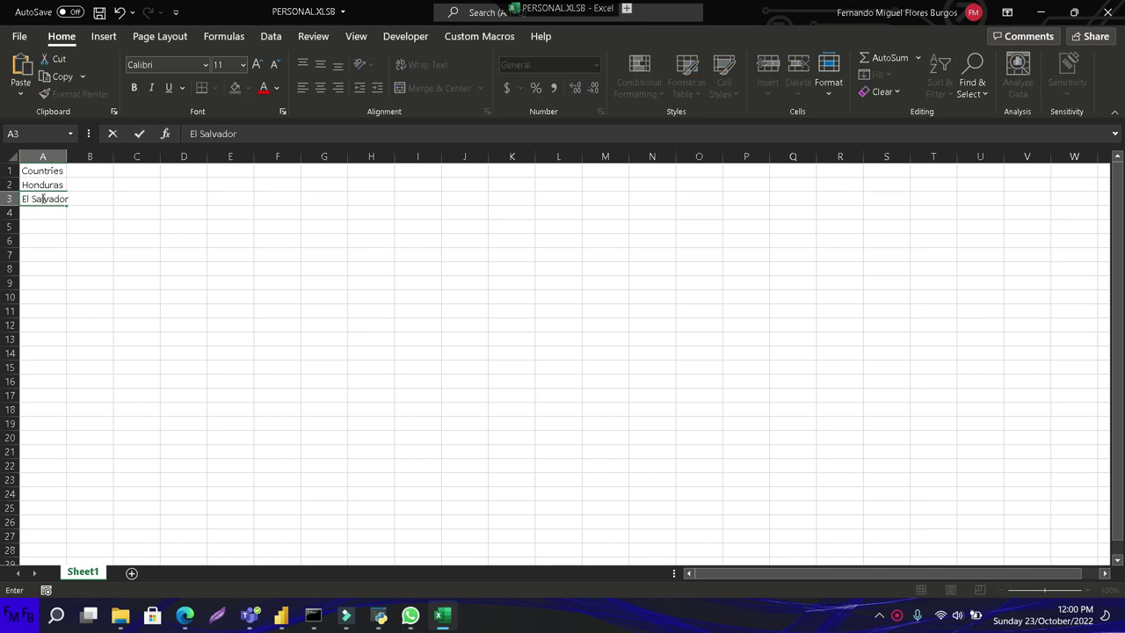
key(Return)
text(Guatemala)
key(Return)
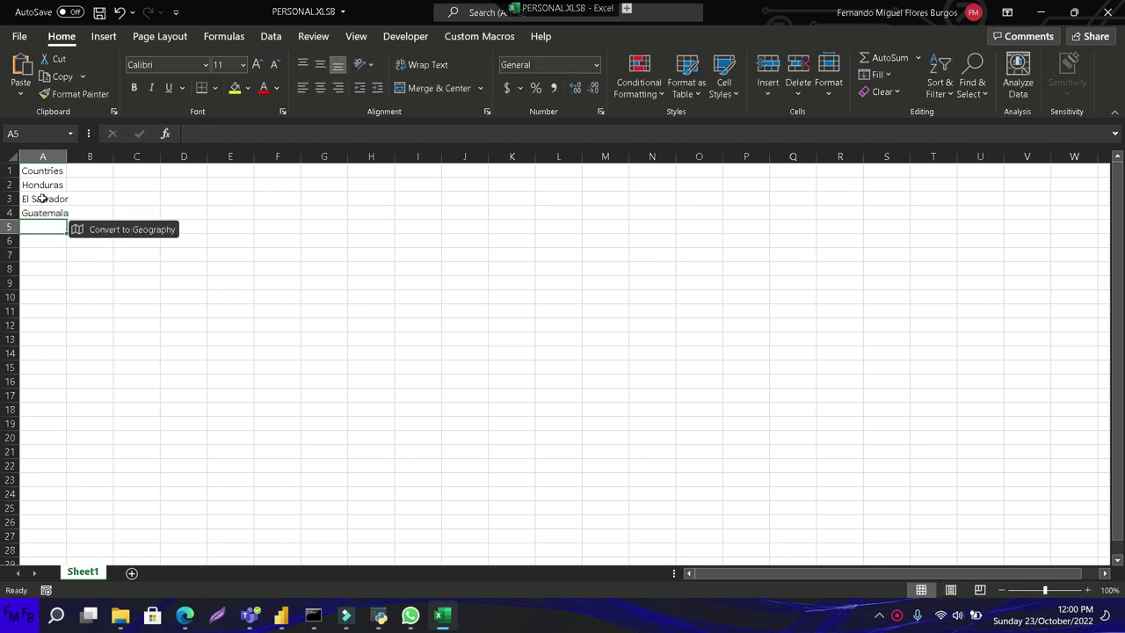
Add sheets after Sheet1 named 1. Honduras, 2. El Salvador and 3. Guatemala
click(132, 573)
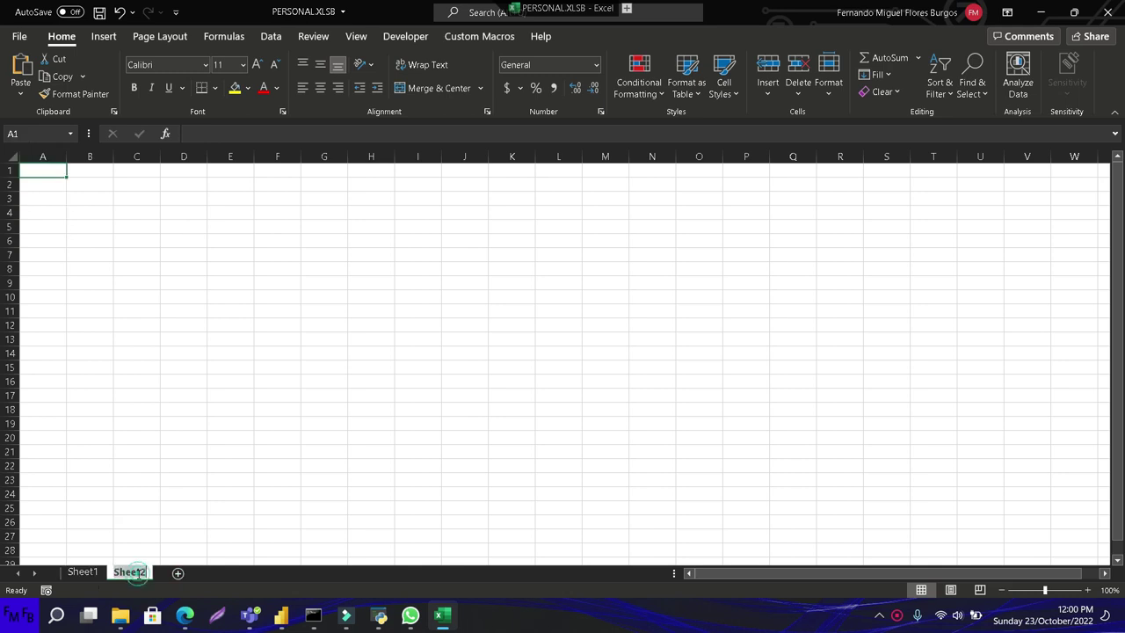
text(1. )
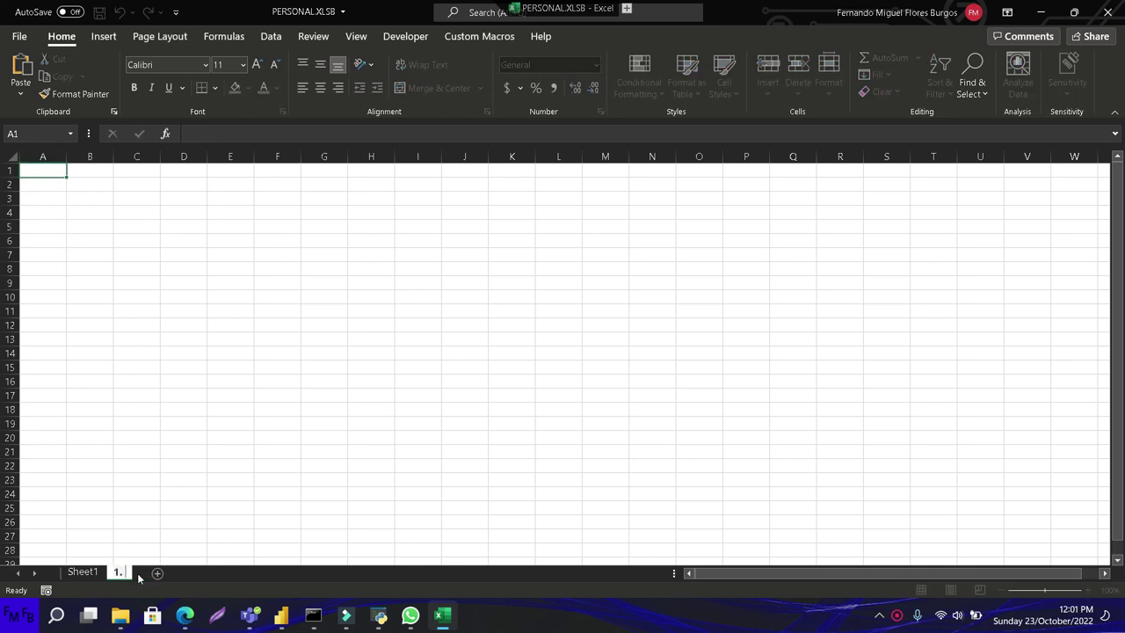
text(Honduras)
key(Return)
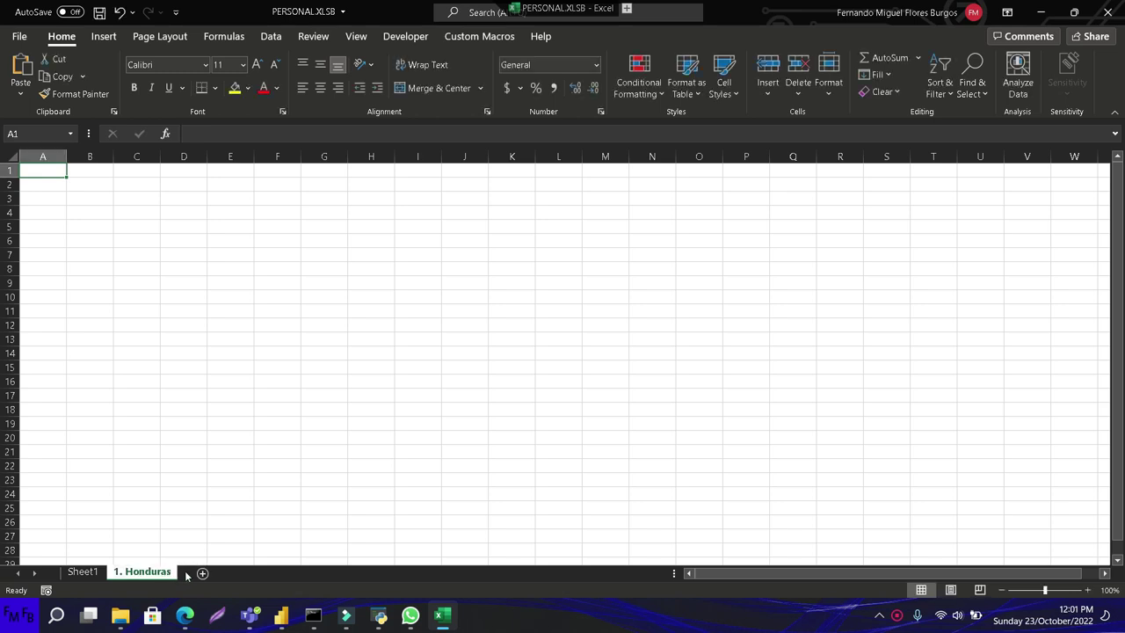
click(202, 572)
double_click(200, 572)
text(2. El Salvador)
key(Return)
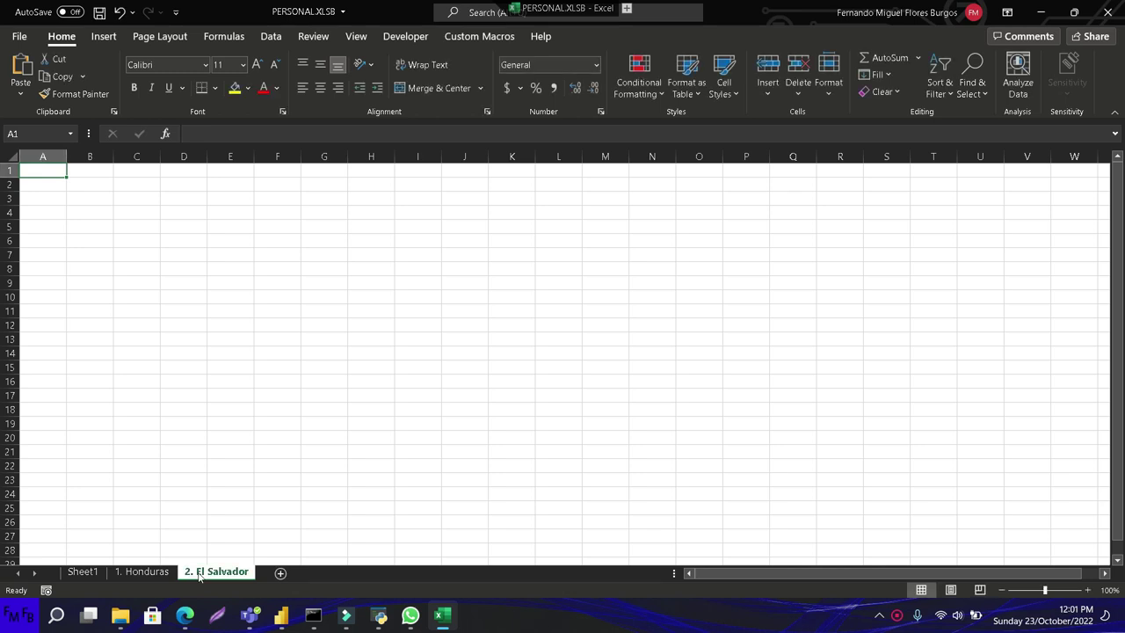
click(279, 572)
double_click(272, 576)
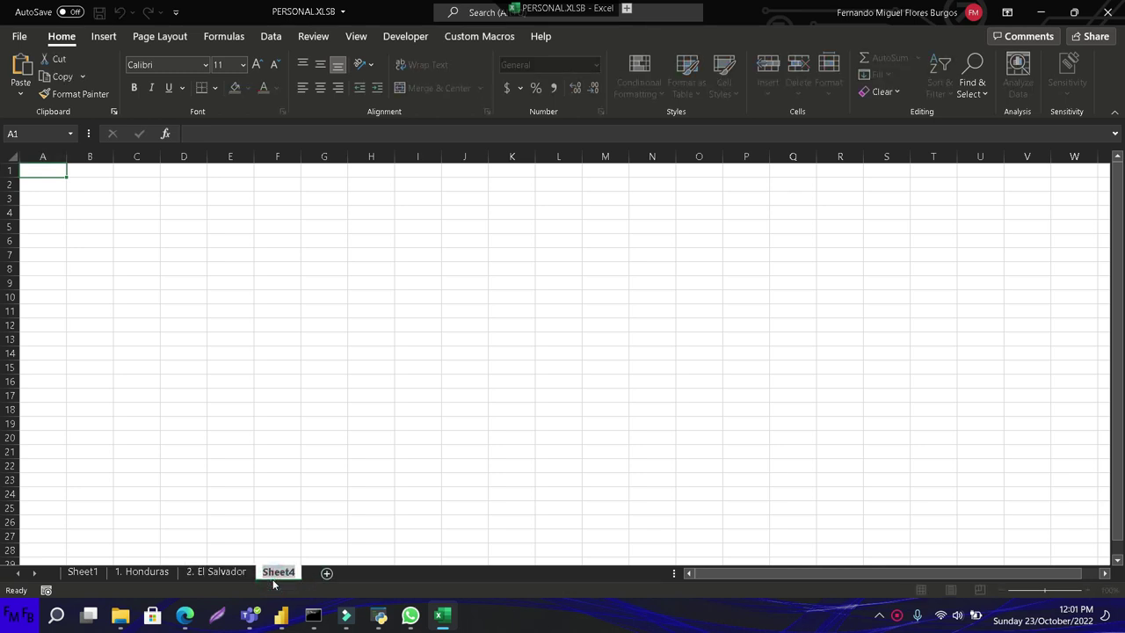
text(3. Guatemala)
key(Return)
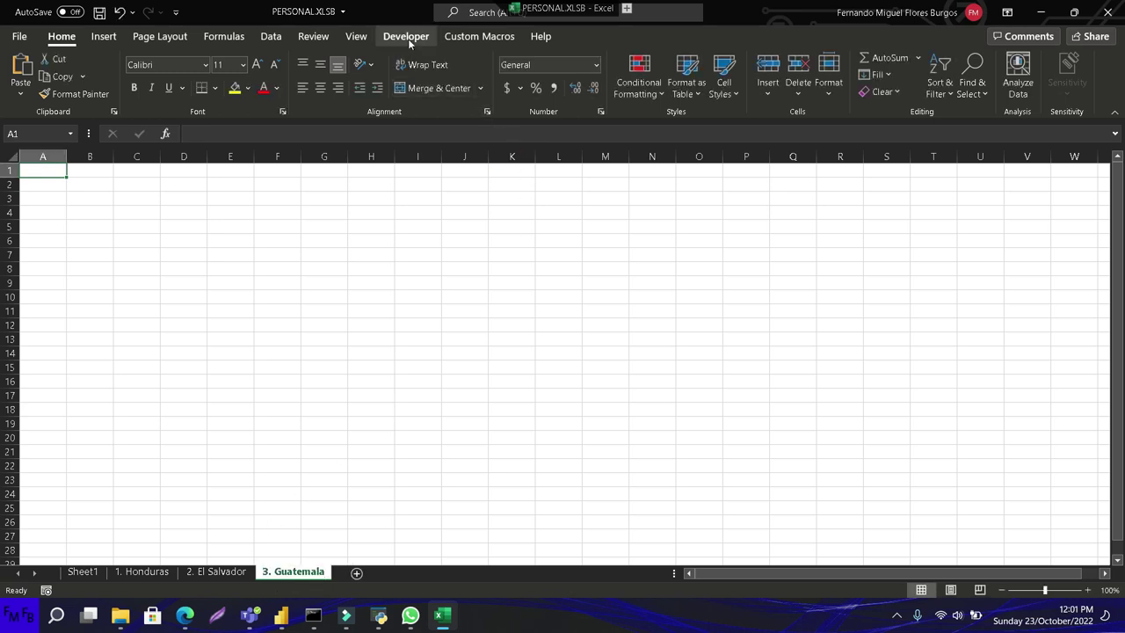
From Sheet1, open the Visual Basic editor via Developer and insert a new module
click(82, 572)
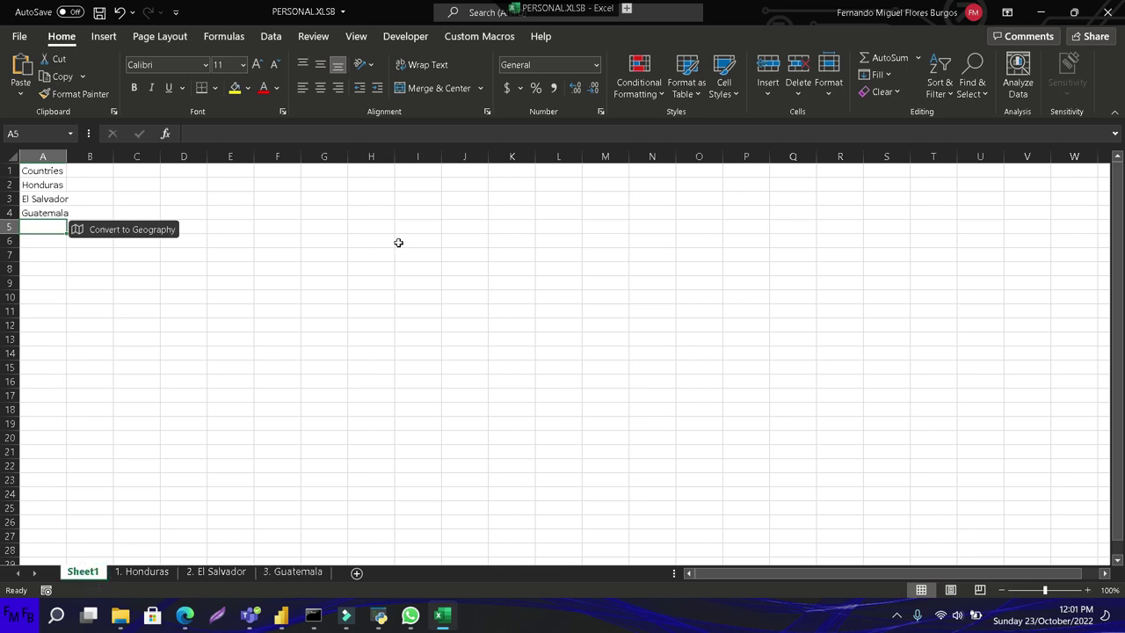
click(406, 36)
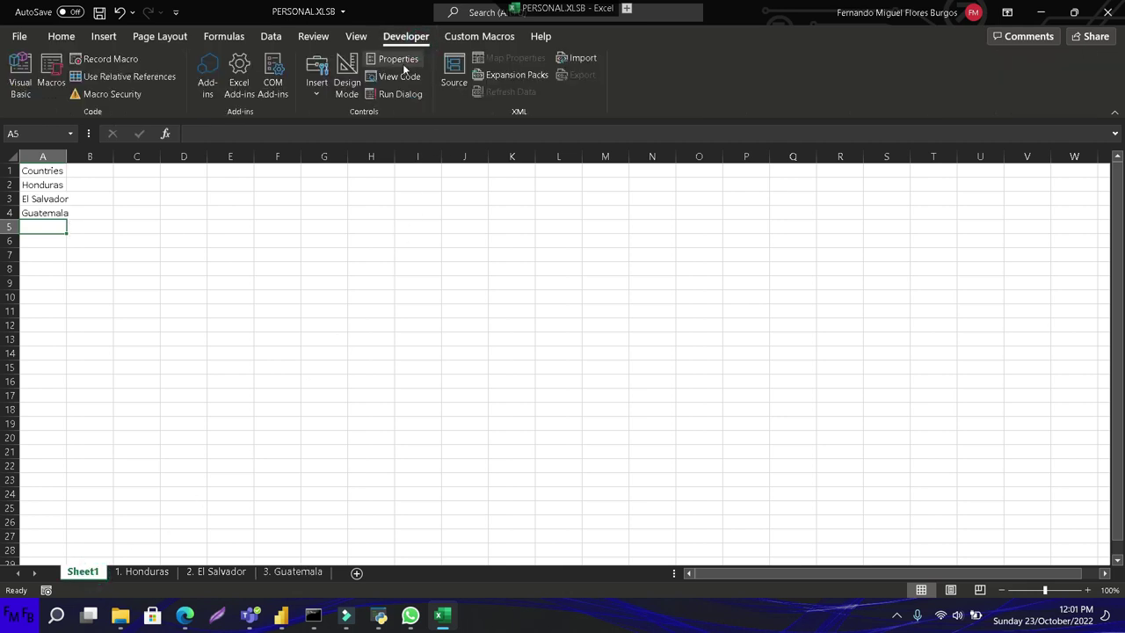
click(19, 73)
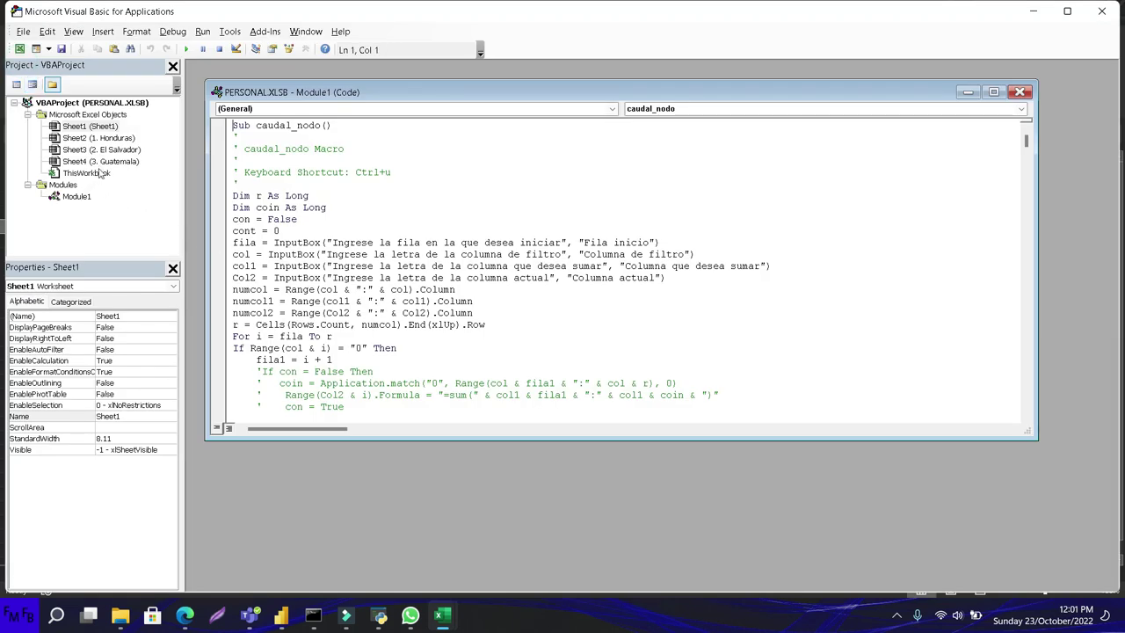
click(102, 32)
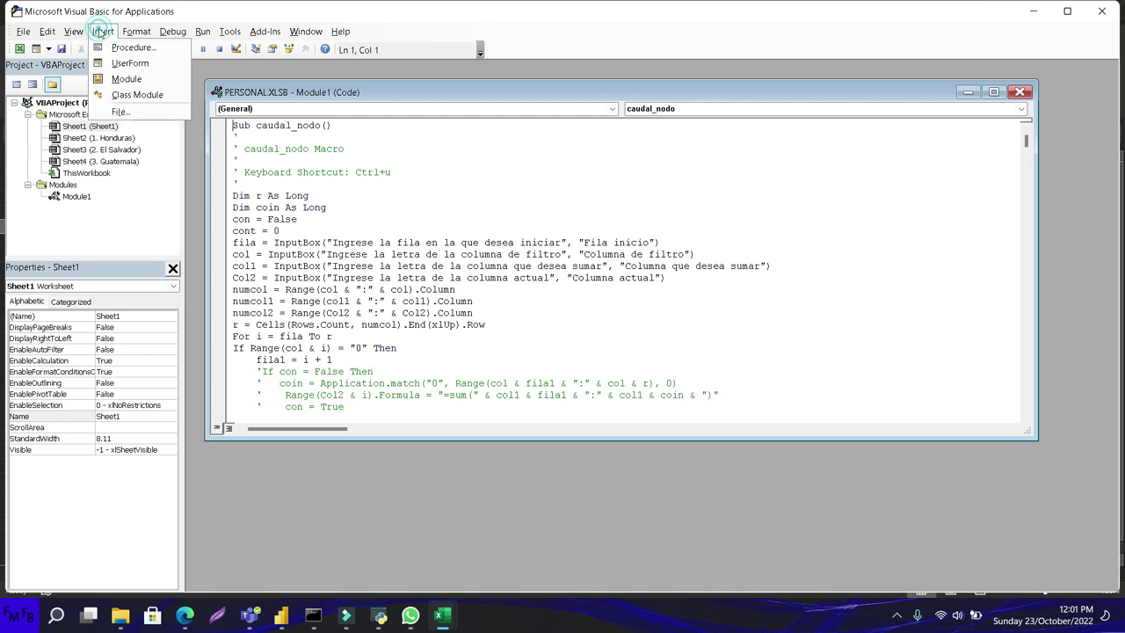
click(126, 78)
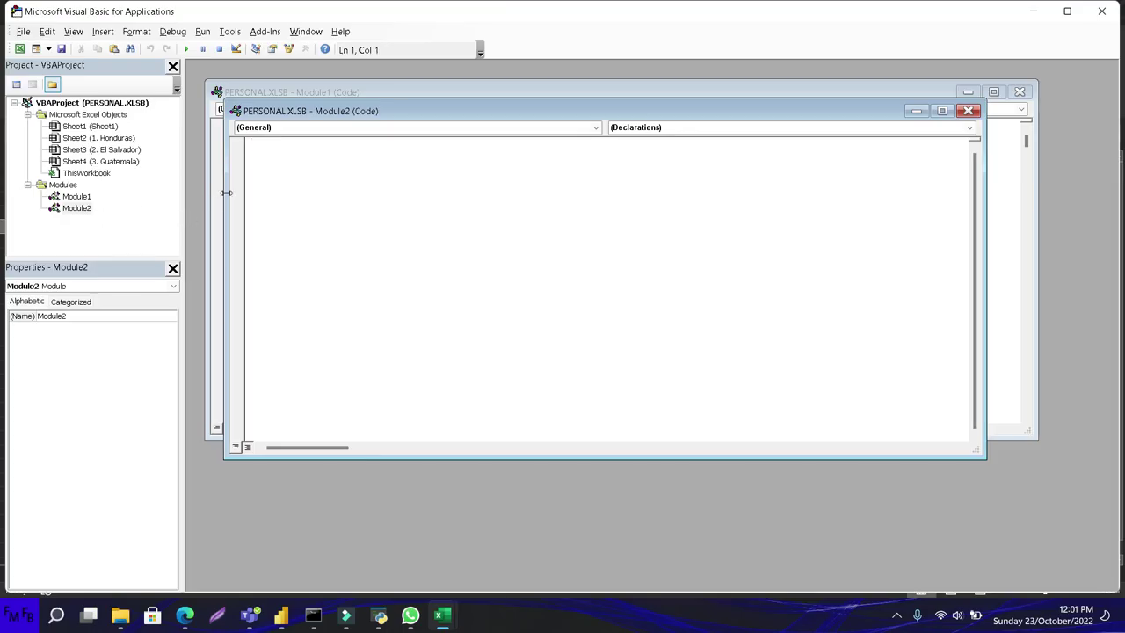
Write Sub hojas with lr set to column A's last row and a For i = 2 To lr loop
text(sub)
text( hojas)
key(Return)
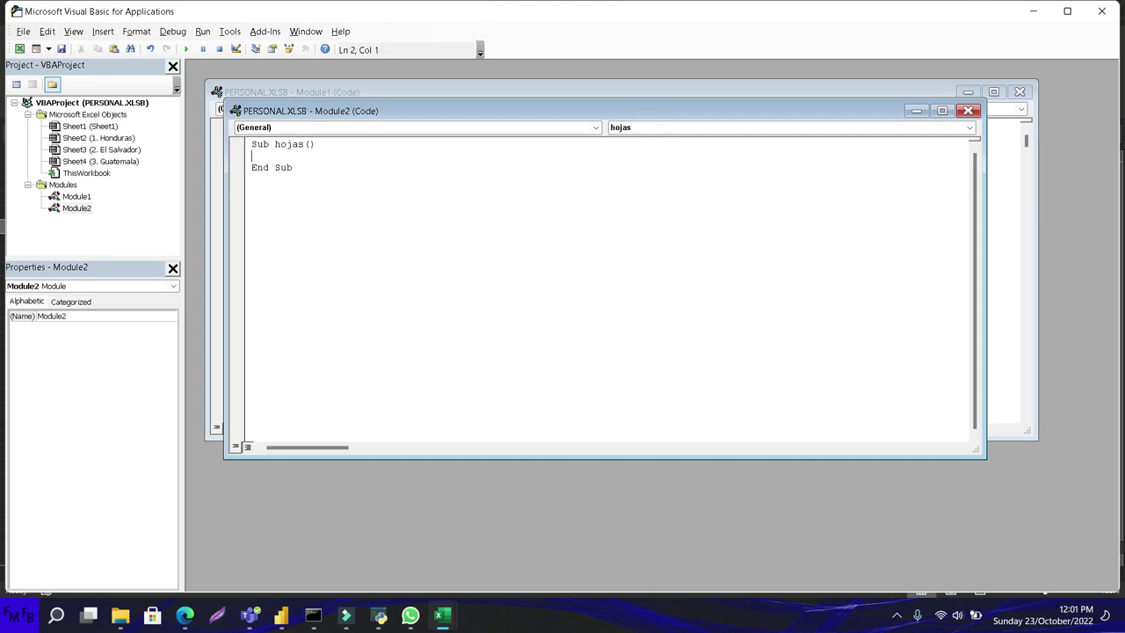
text(lr)
text(=)
text(ActiveSheet.Cells(ActiveSheet.Rows.Count, "A").End(xlUp).Row)
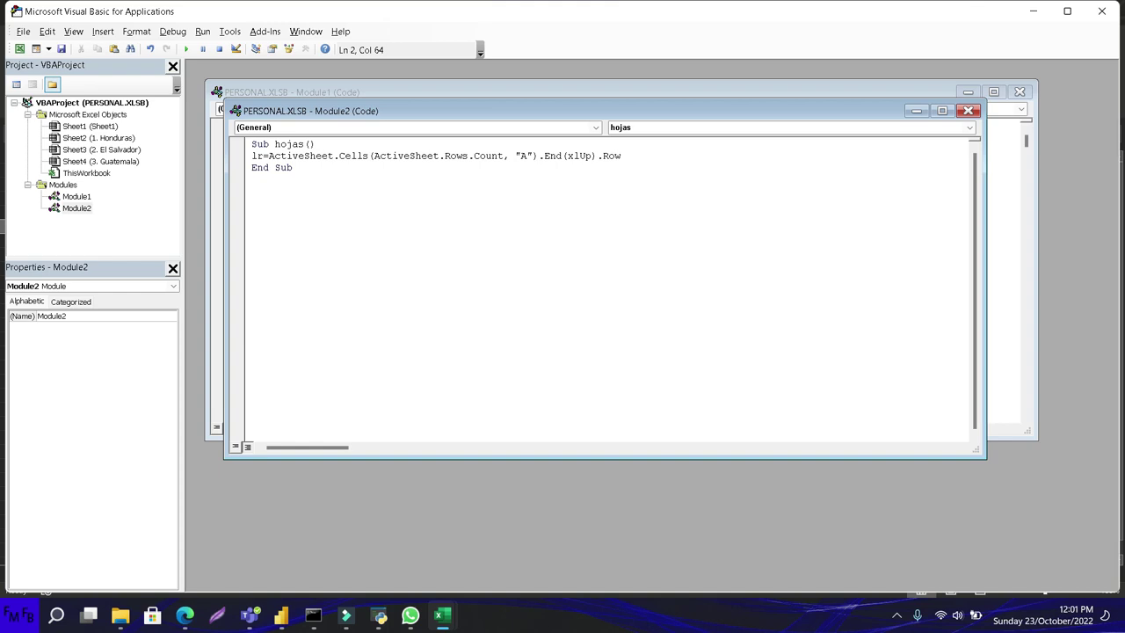
key(Return)
text(for i=2 to )
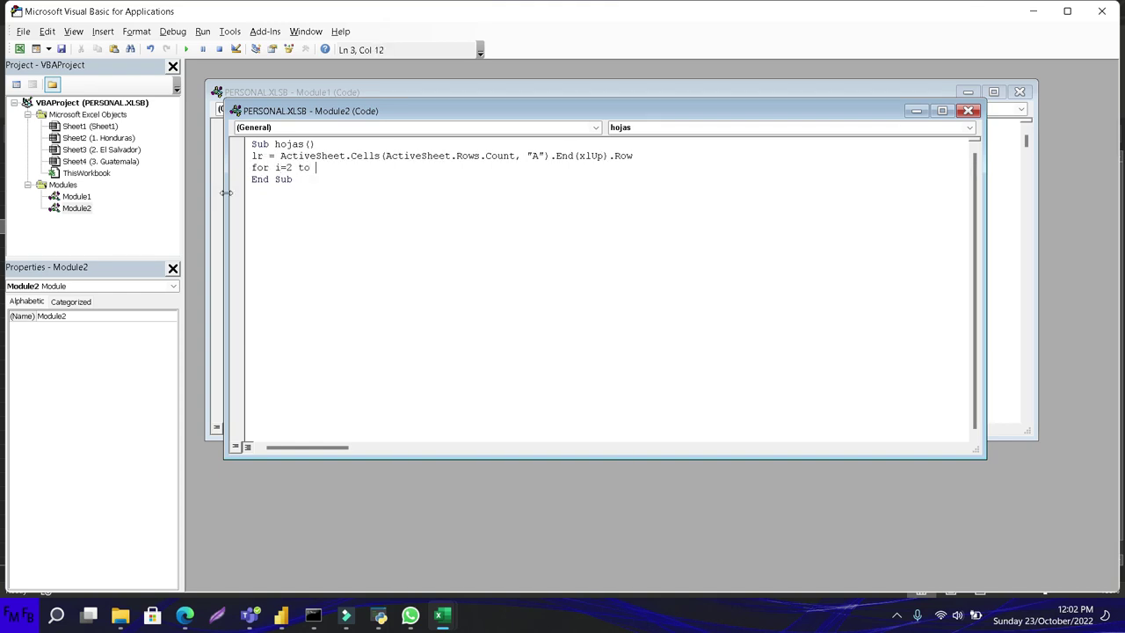
text(lr)
key(Return)
key(Return)
text(next i)
key(Up)
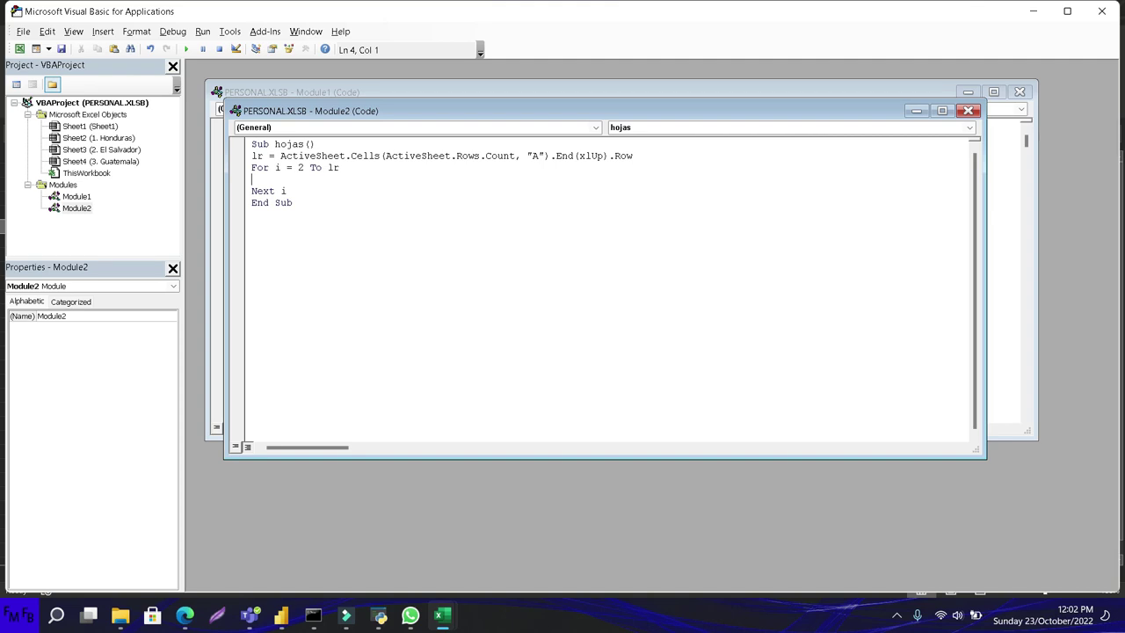
Add an empty Sub cambio() below the hojas procedure
click(293, 202)
key(Return)
text(sub chao)
key(BackSpace)
key(BackSpace)
key(BackSpace)
key(BackSpace)
text(cambio)
key(Return)
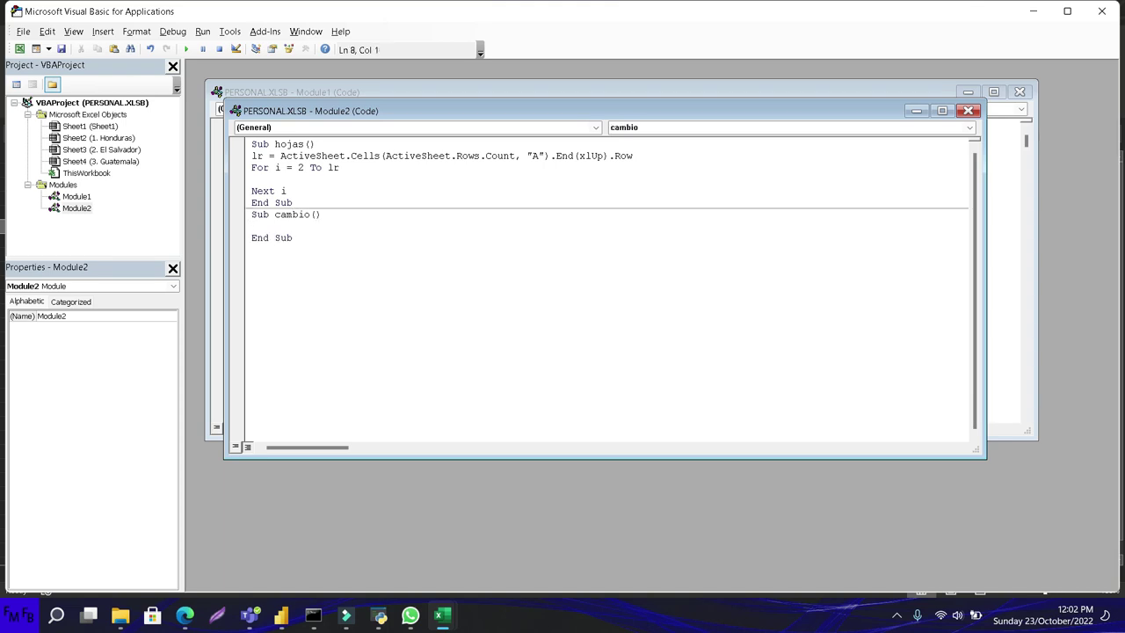
Declare cambio's parameter as hoja As String, fixing the earlier 'String hoja' compile error
click(317, 214)
text(Lon)
key(BackSpace)
key(BackSpace)
key(BackSpace)
text(String)
text( hoja)
click(337, 178)
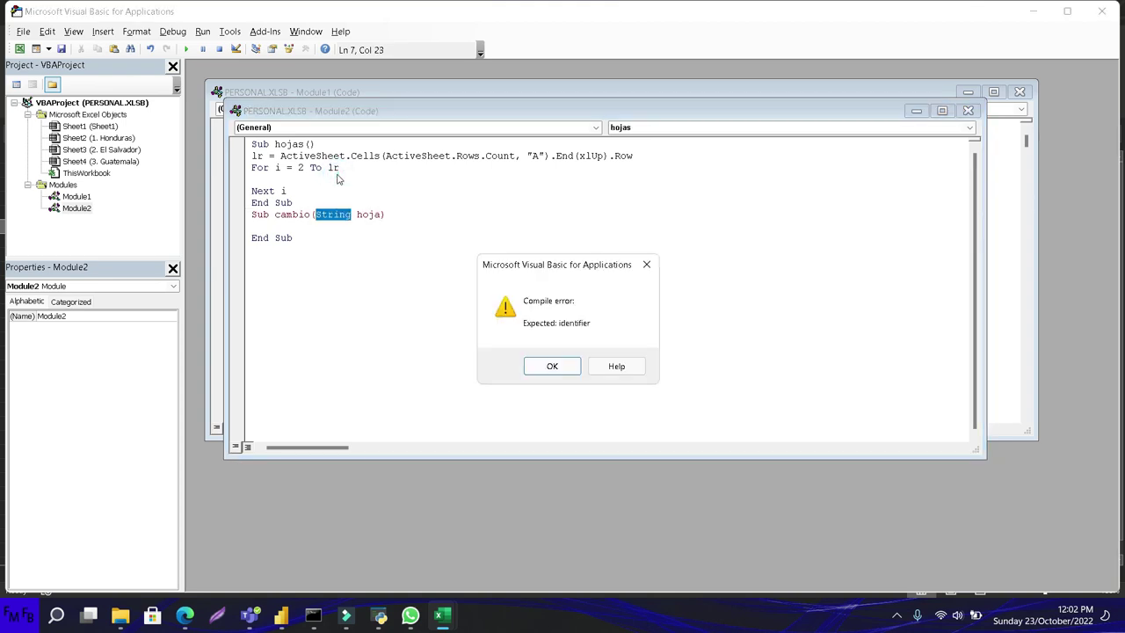
key(Return)
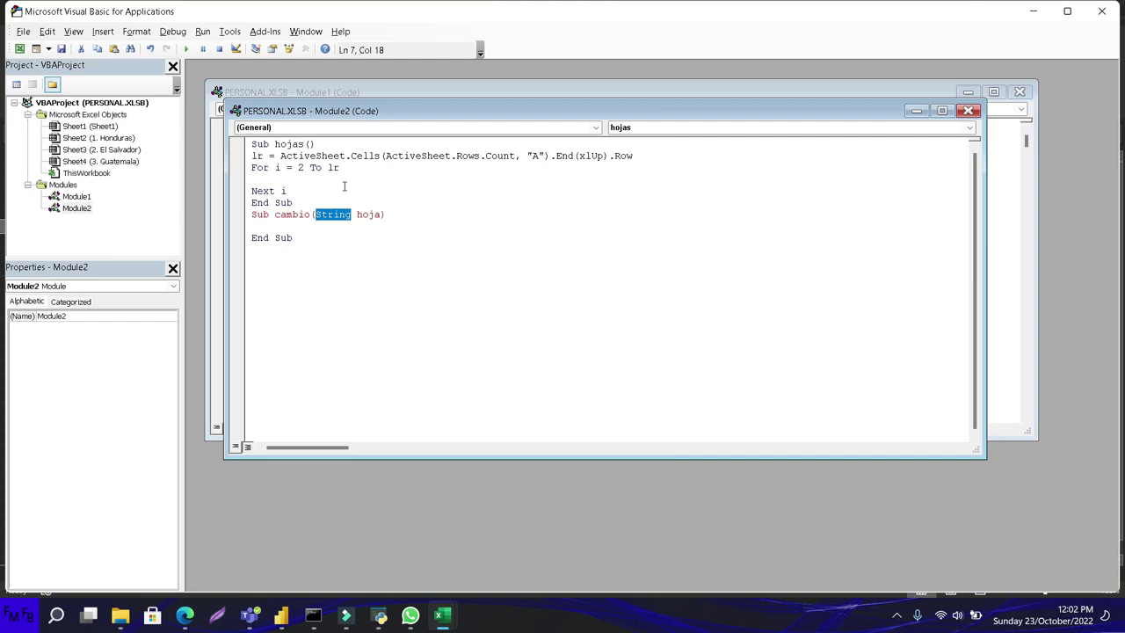
click(344, 186)
click(385, 213)
key(ctrl+shift+Left)
key(ctrl+shift+Left)
text(hoja as string)
click(251, 226)
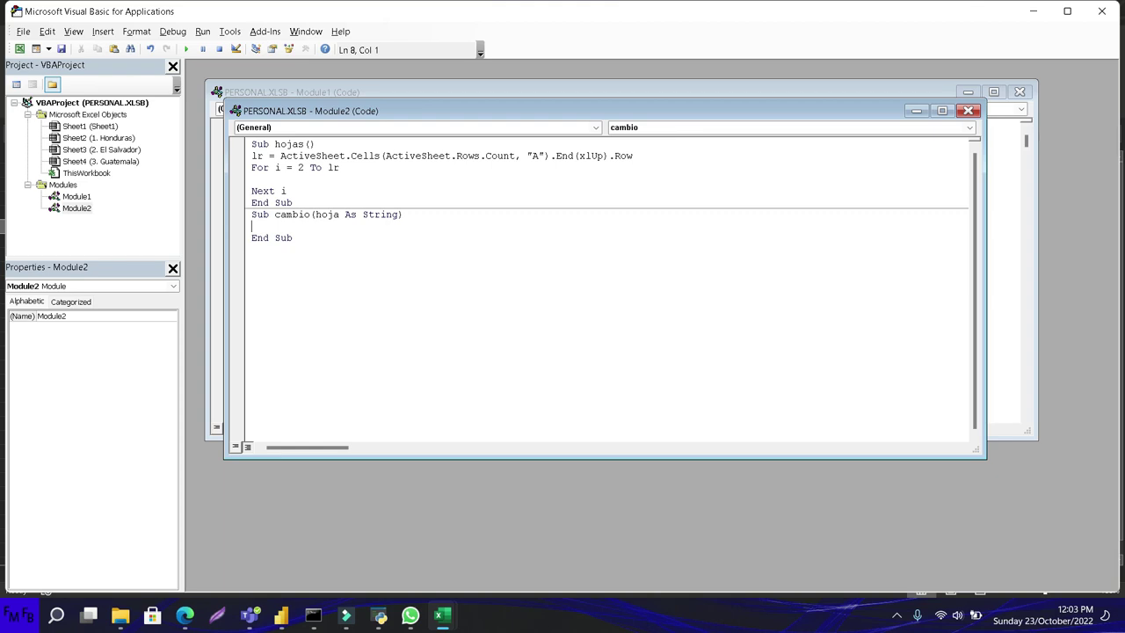
Put Call cambio inside the loop and declare Dim s As String under Sub hojas()
click(364, 180)
text(call cambio)
click(381, 146)
key(Return)
text(dim cambio as string)
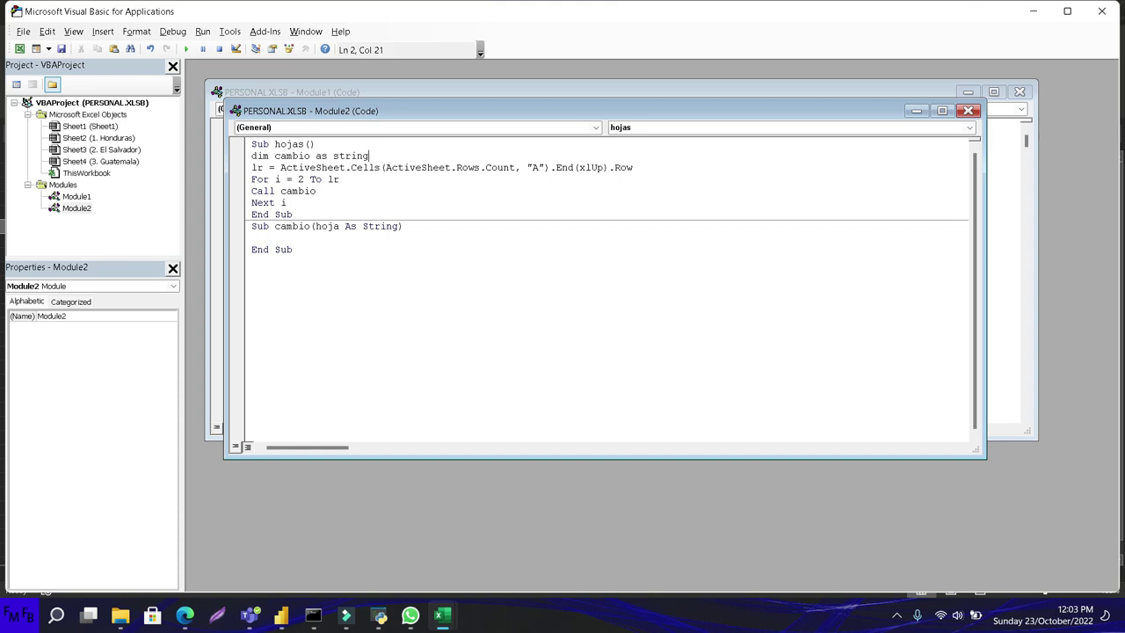
key(ctrl+Left)
key(ctrl+shift+Left)
text(l)
key(BackSpace)
text(s)
Start an s= assignment line at the top of the loop body
key(Down)
key(End)
key(Return)
text(s=)
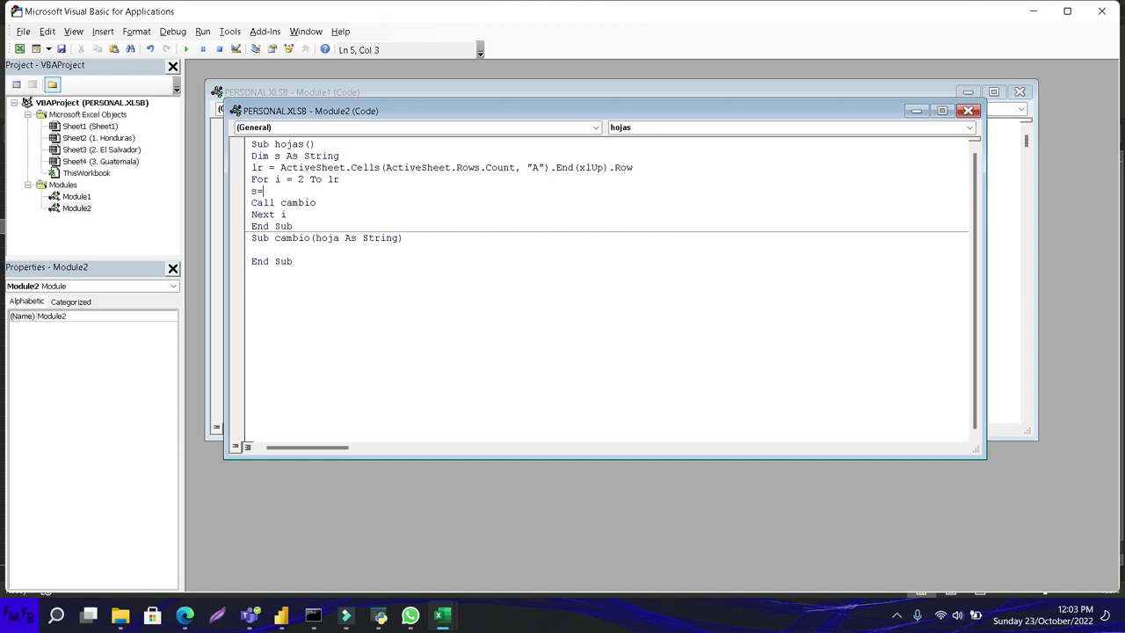
Complete the line as s = (i - 1) & "." & ActiveSheet.Range("A" & i)
text(())
click(267, 191)
text(i)
text(-1)
key(End)
text(& "." )
text(&)
text( Range())
key(Left)
key(Left)
key(Left)
key(Left)
key(Left)
text(Activesheet.)
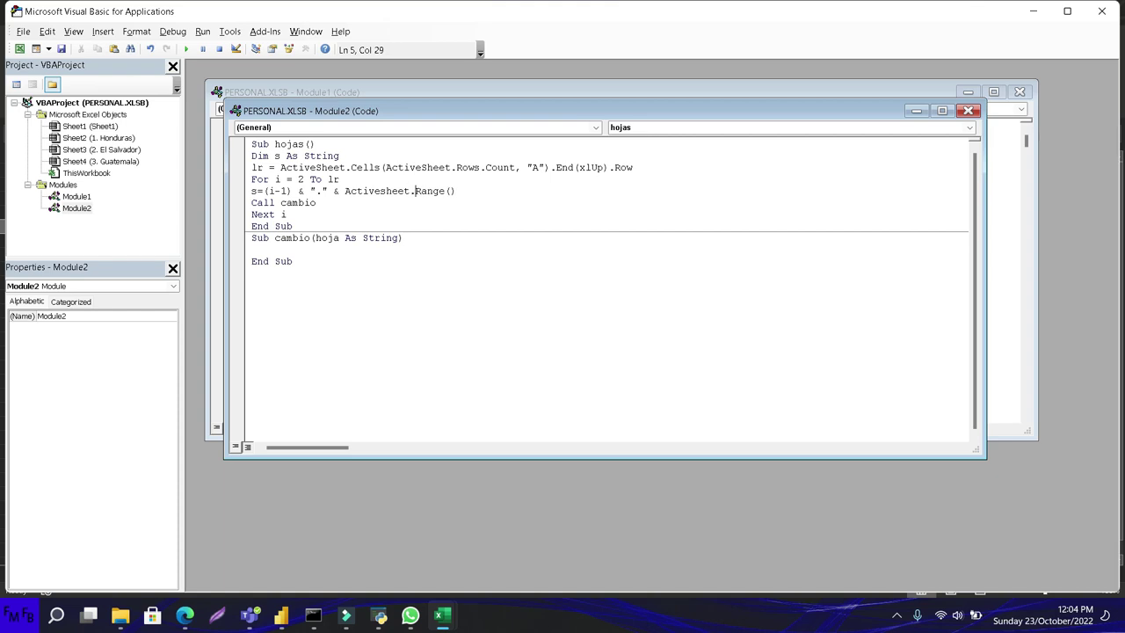
click(444, 190)
text(")
text(A")
key(Left)
text(& i)
key(Return)
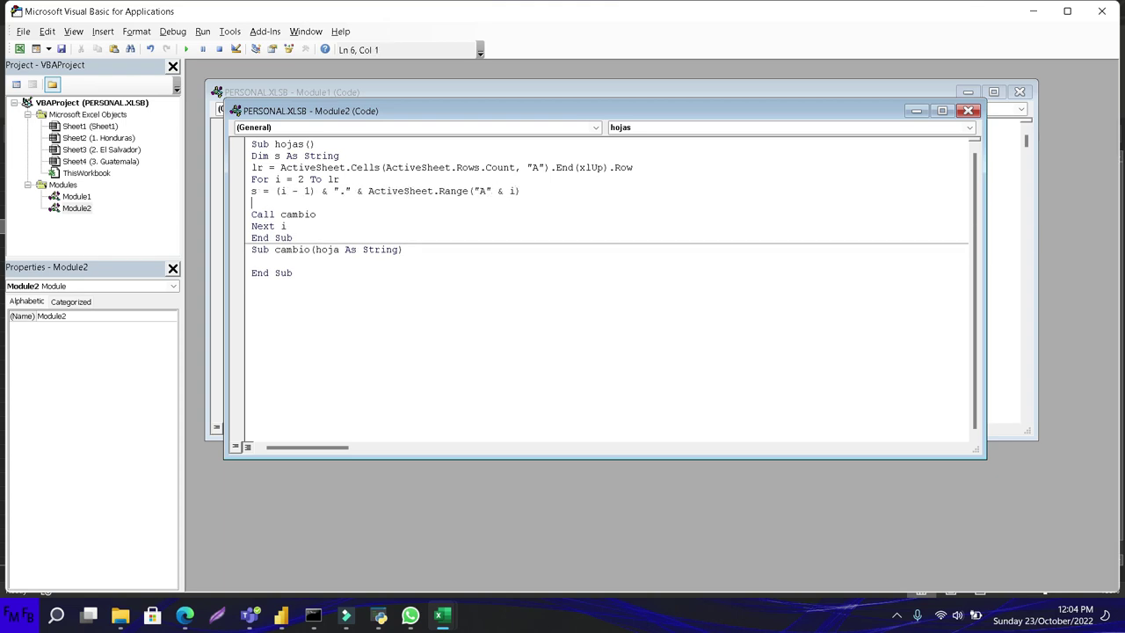
key(Delete)
Change the call in the loop to Call cambio(s)
key(End)
text(())
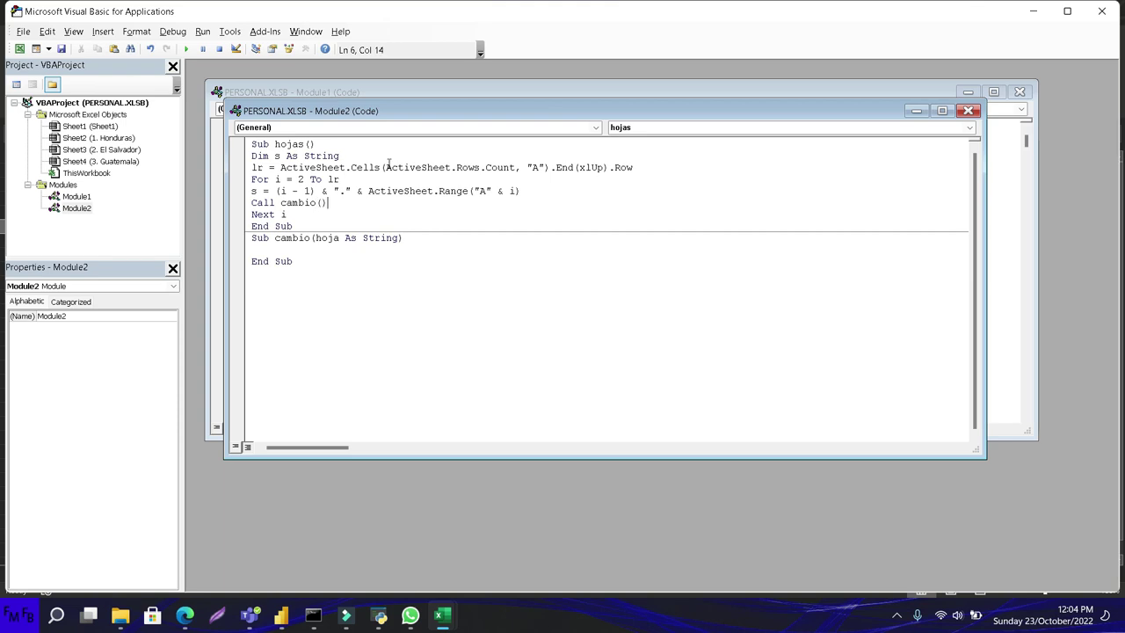
text(s)
click(316, 251)
In cambio, declare Dim ws As Worksheet, Set ws = Sheets(s), and add ws.Select
text(Dim ws as worksheet)
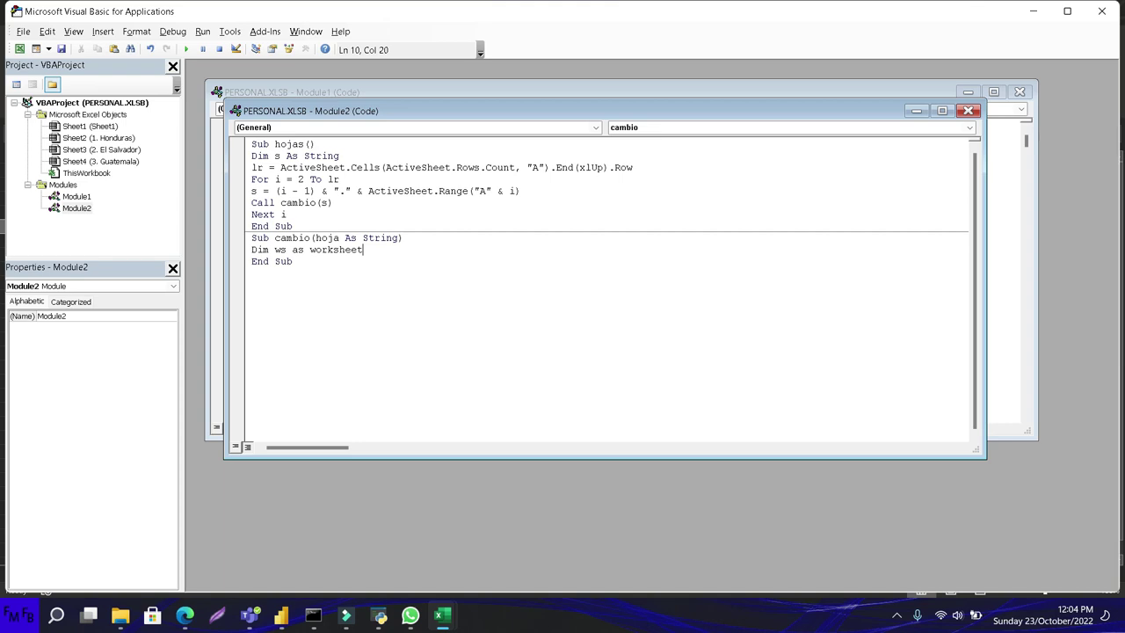
key(Return)
text(ws)
text(=)
key(BackSpace)
key(BackSpace)
key(BackSpace)
text(set )
text(ws = )
text(Sheets())
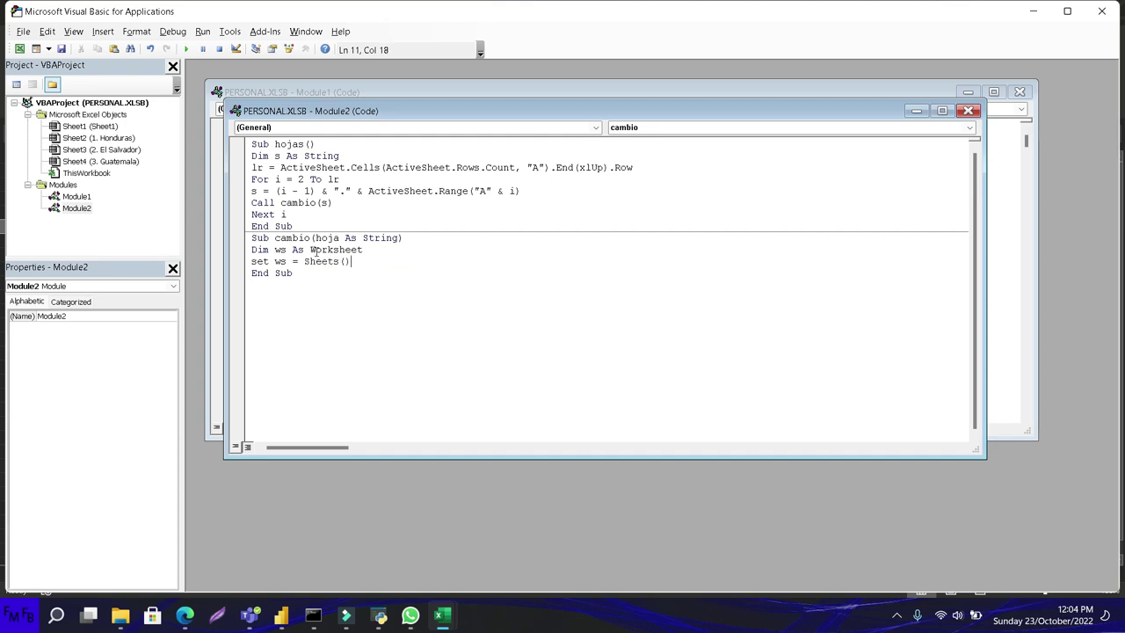
text(s)
key(Return)
text(w)
text(s.se)
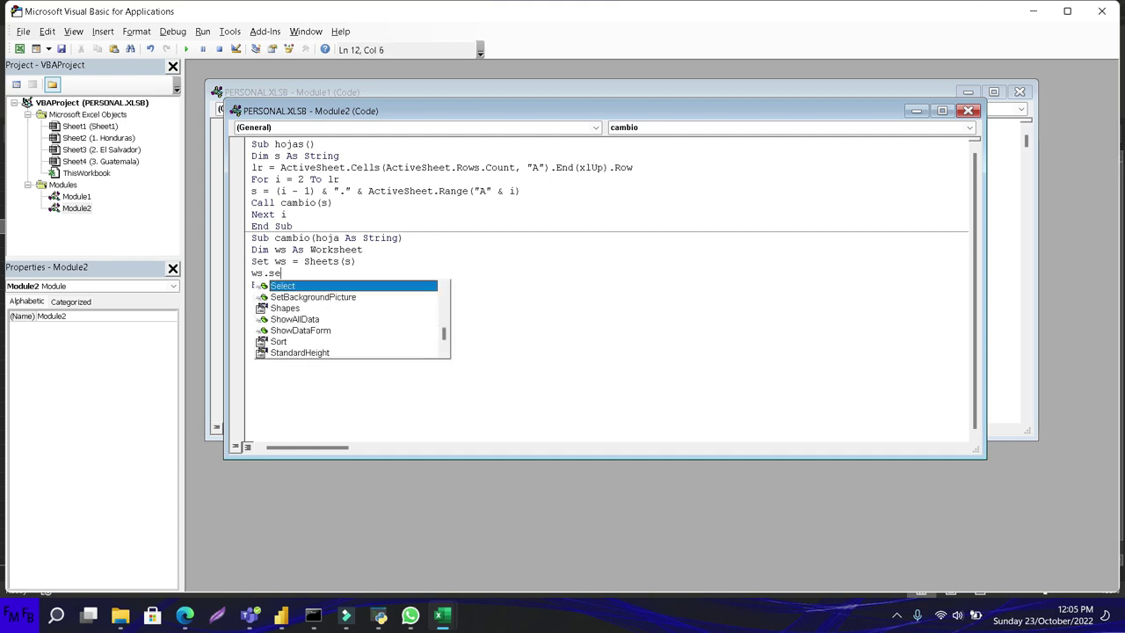
text(le)
key(Tab)
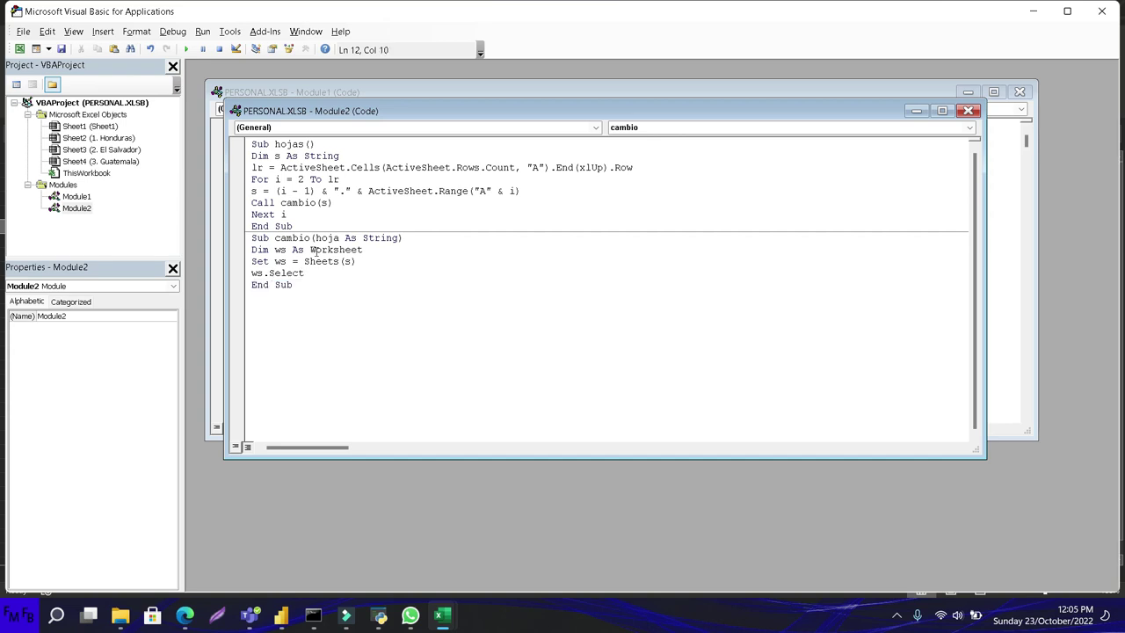
key(Return)
Add MsgBox "The selected sheet is: " & hoja and change Sheets(s) to Sheets(hoja)
text(msgbox )
text(")
text(The selected sheet is: " )
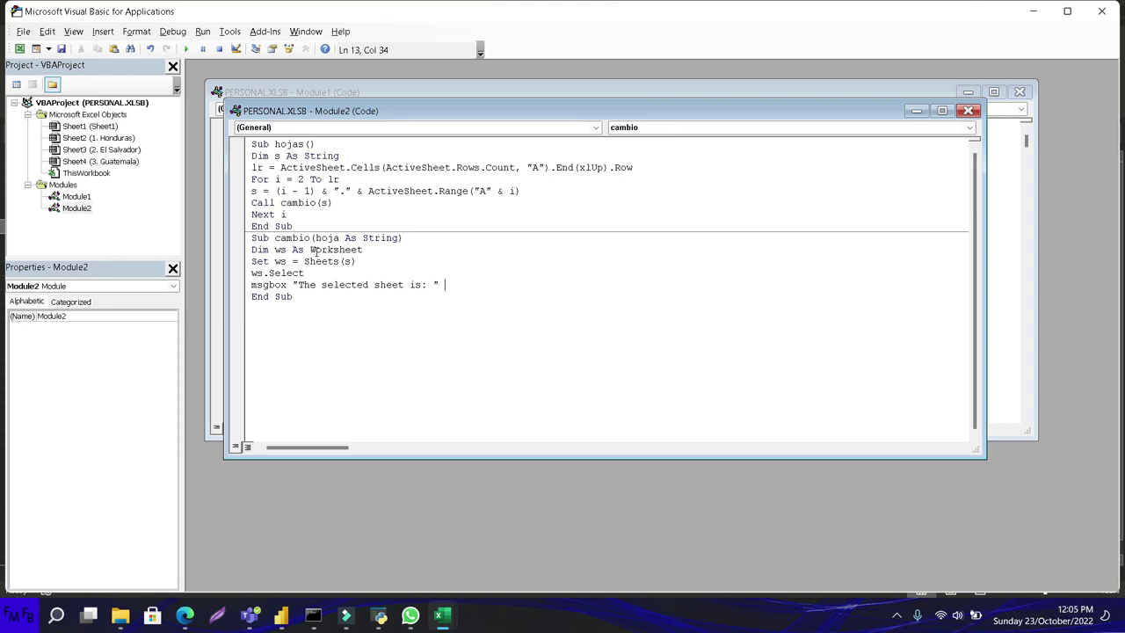
text(&)
text( s)
key(BackSpace)
key(Up)
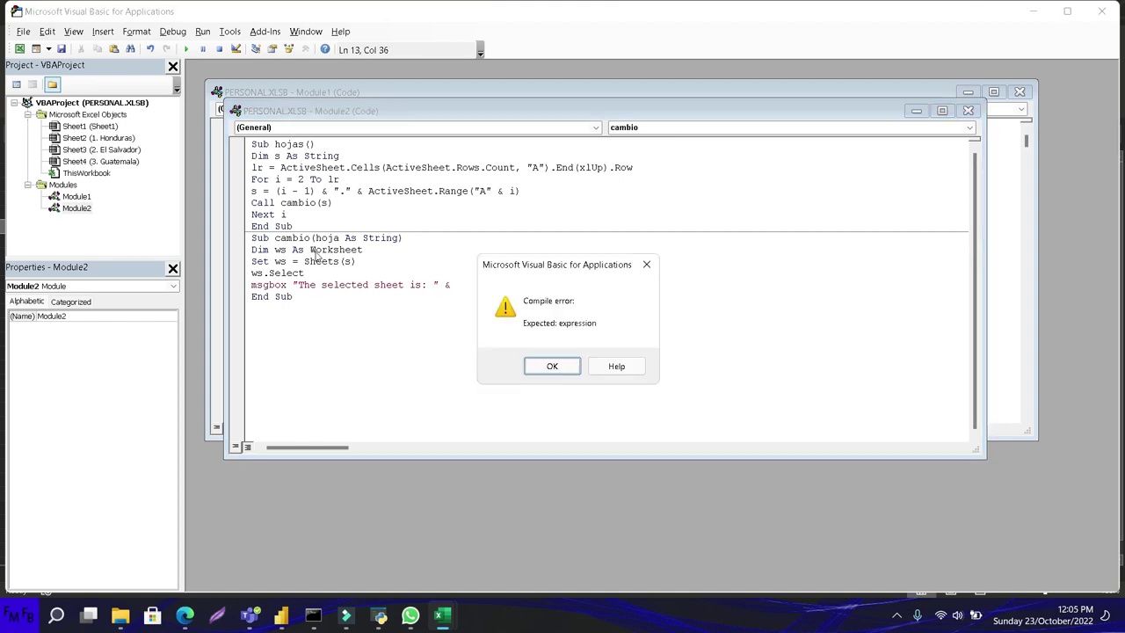
key(Return)
key(Up)
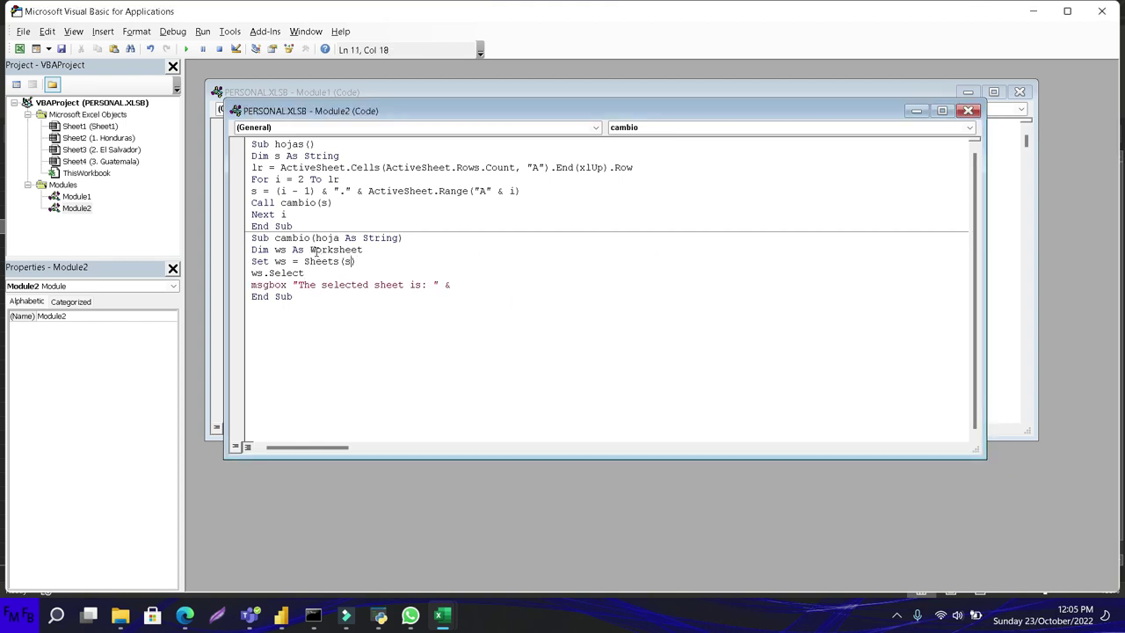
key(BackSpace)
text(hoja)
key(Down)
key(Down)
key(Left)
click(452, 285)
text(hoja)
click(293, 296)
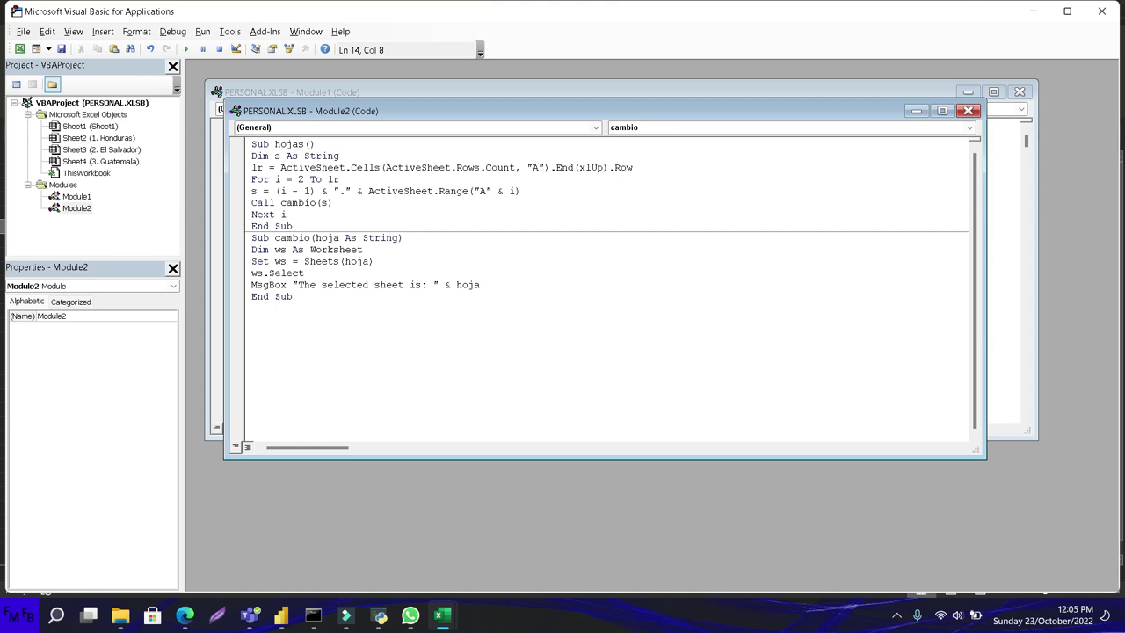
key(alt+Tab)
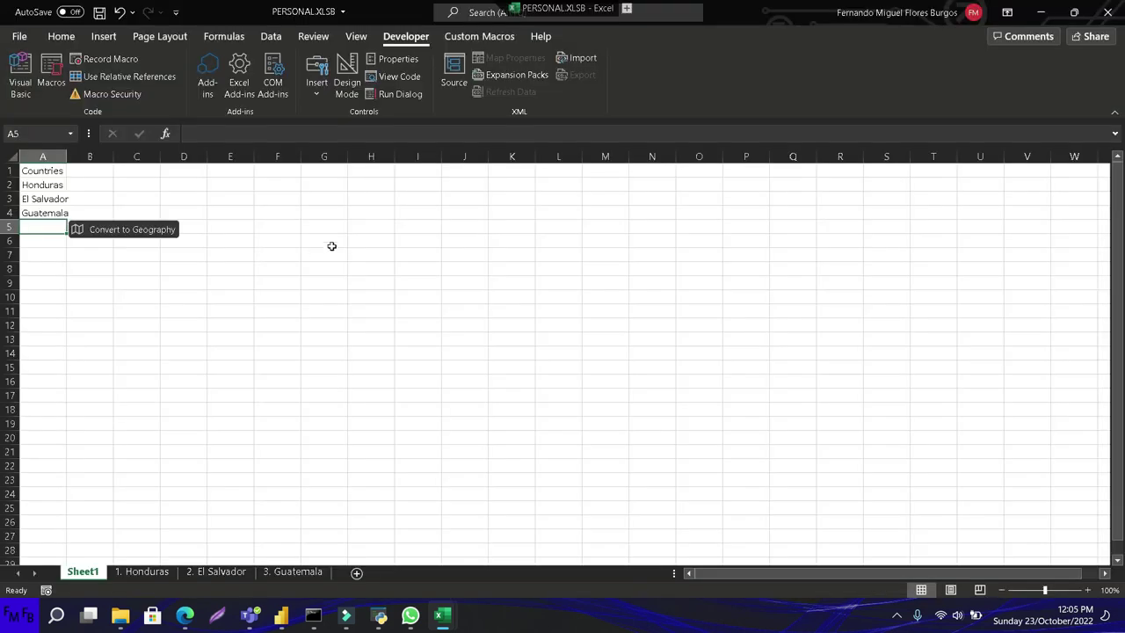
click(356, 36)
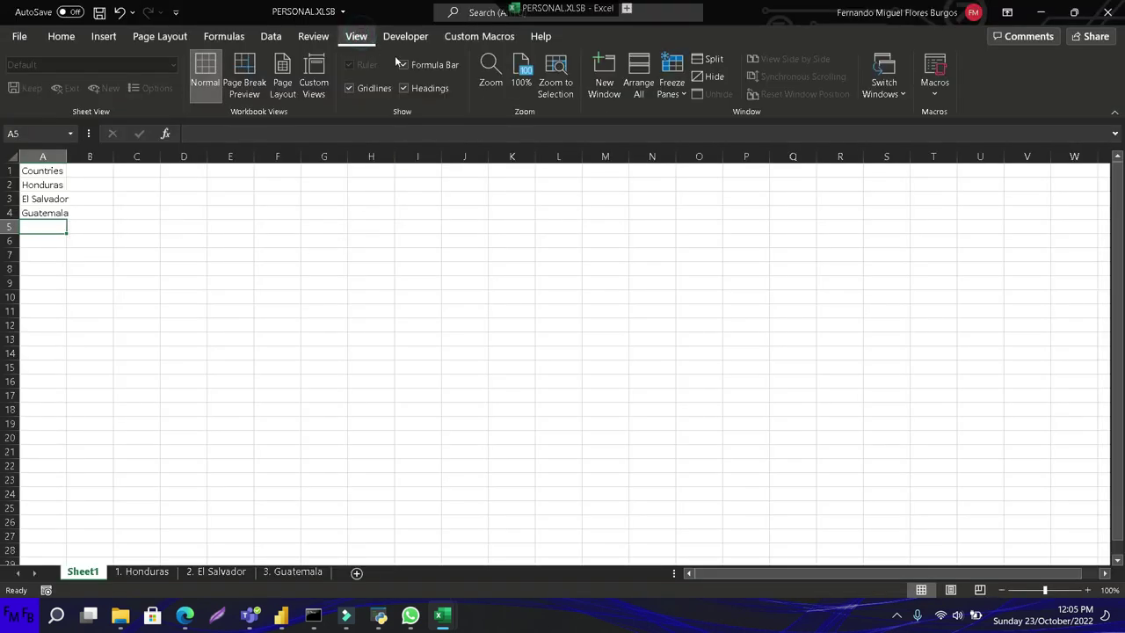
click(935, 83)
click(935, 117)
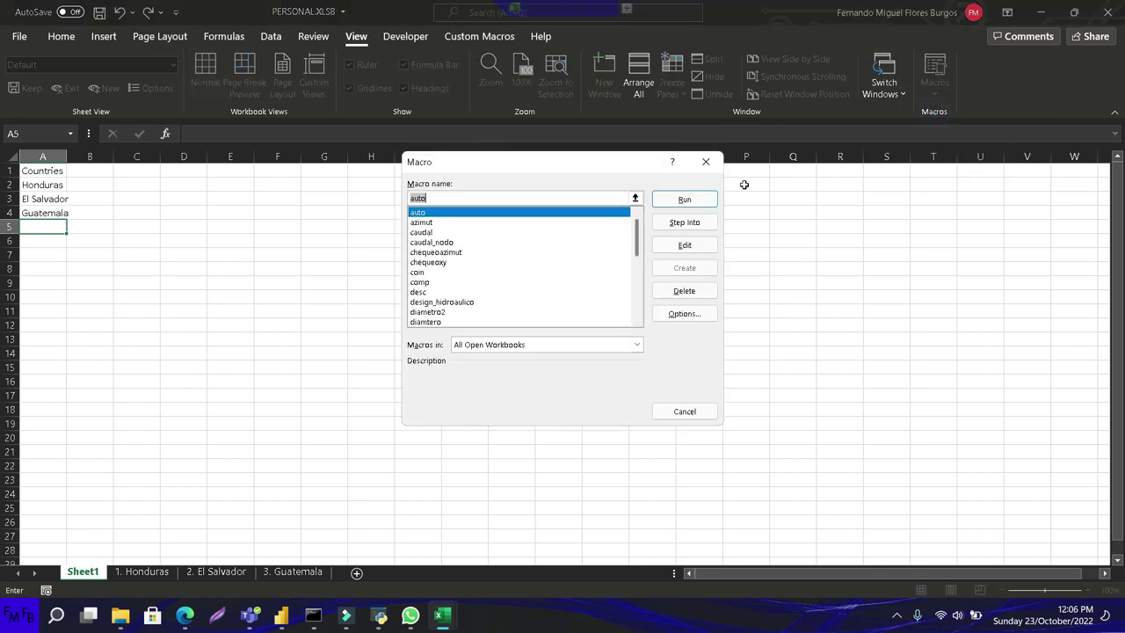
scroll(580, 272, down, 7)
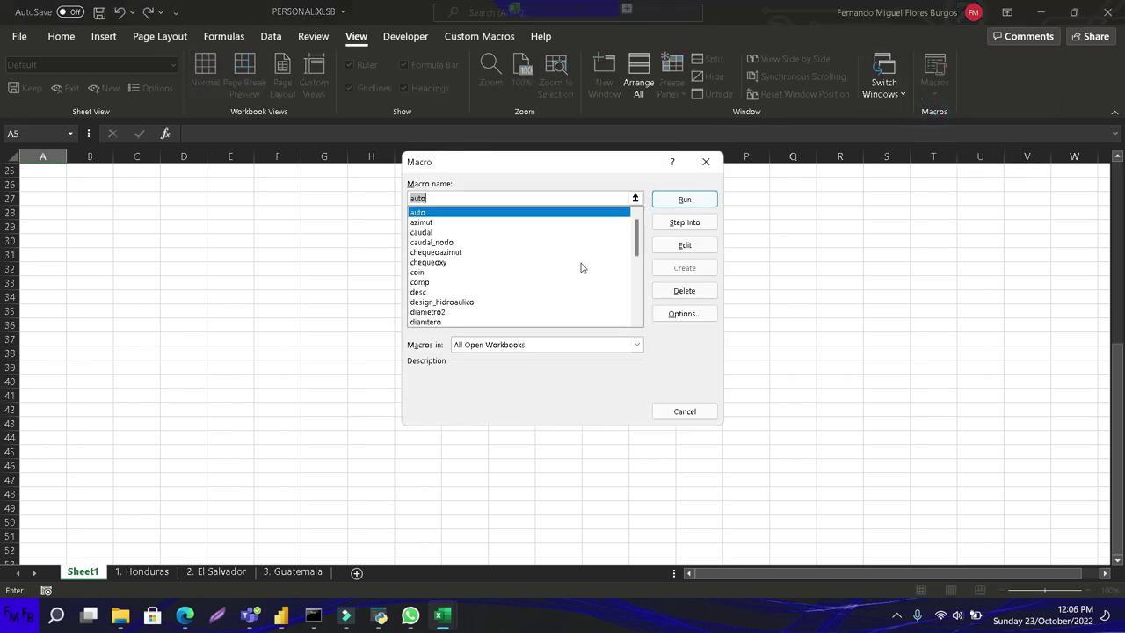
click(520, 271)
scroll(519, 276, down, 5)
scroll(518, 276, up, 2)
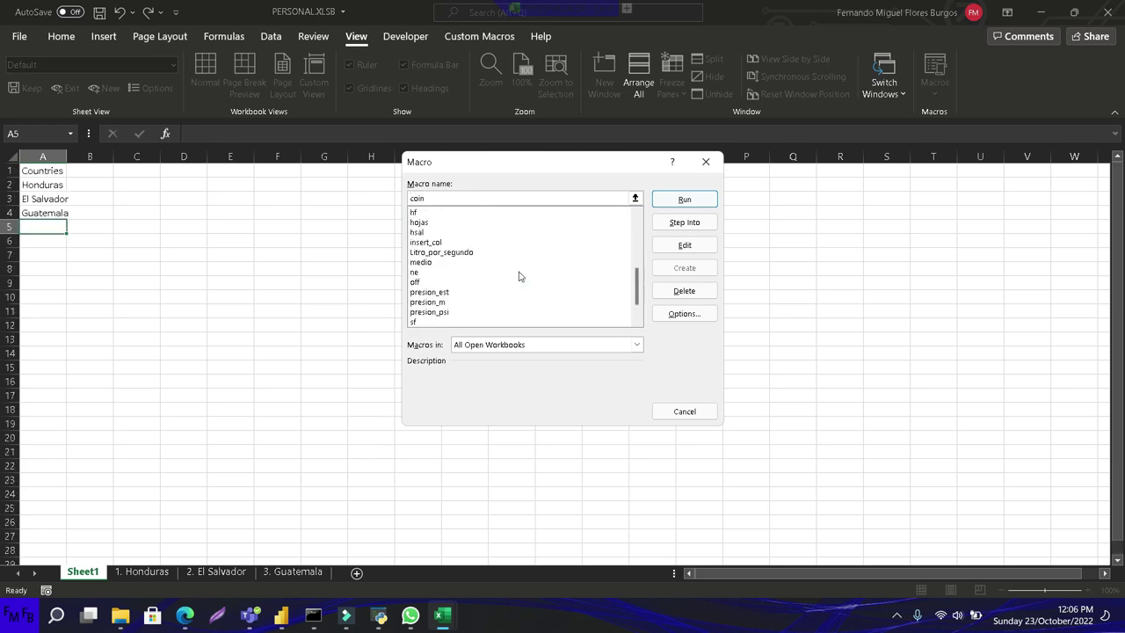
key(alt+Tab)
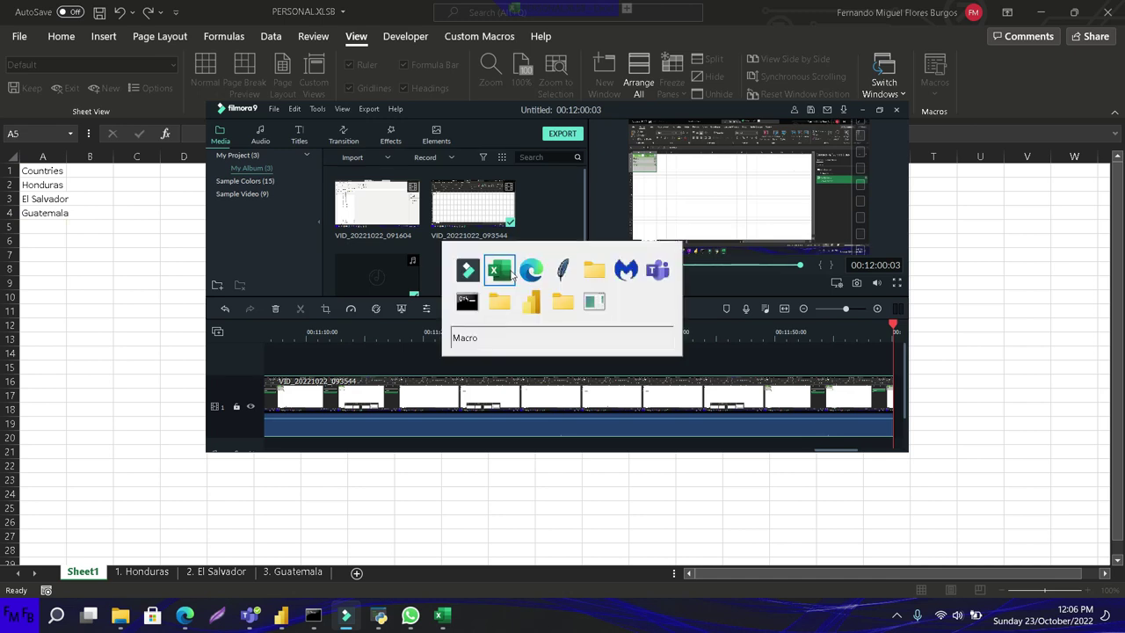
click(512, 273)
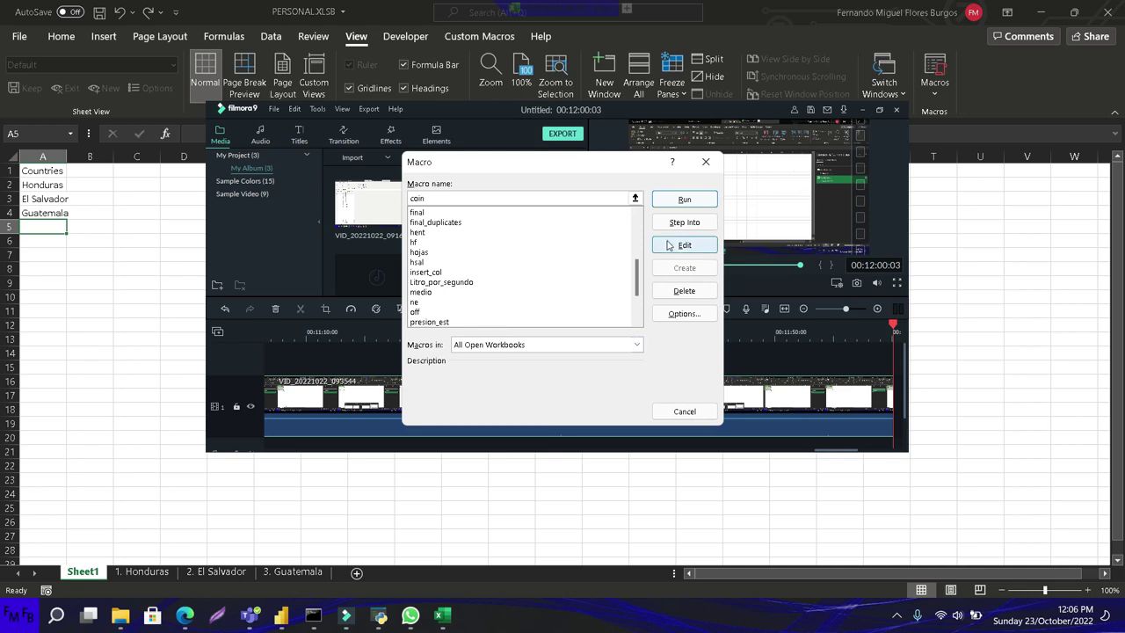
click(685, 244)
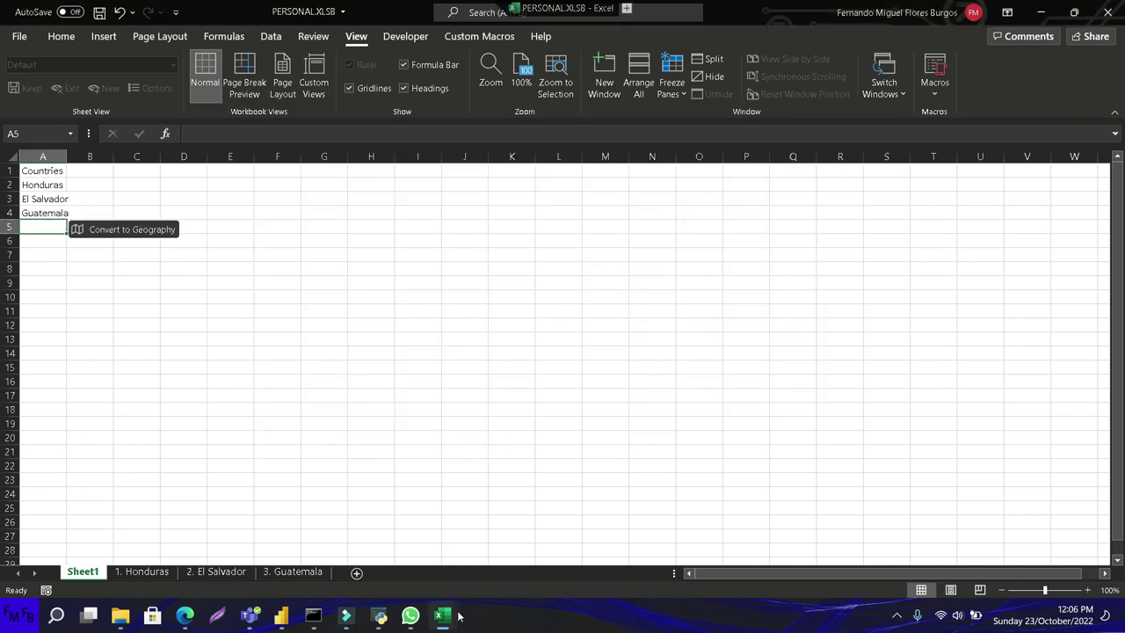
click(442, 616)
click(494, 547)
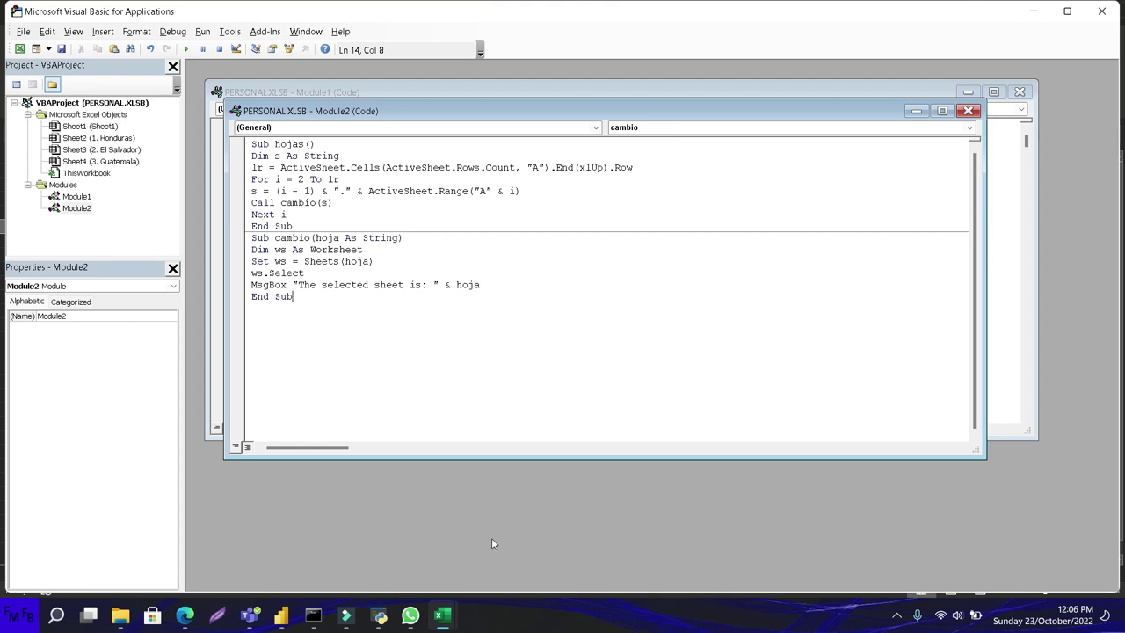
key(alt+Tab)
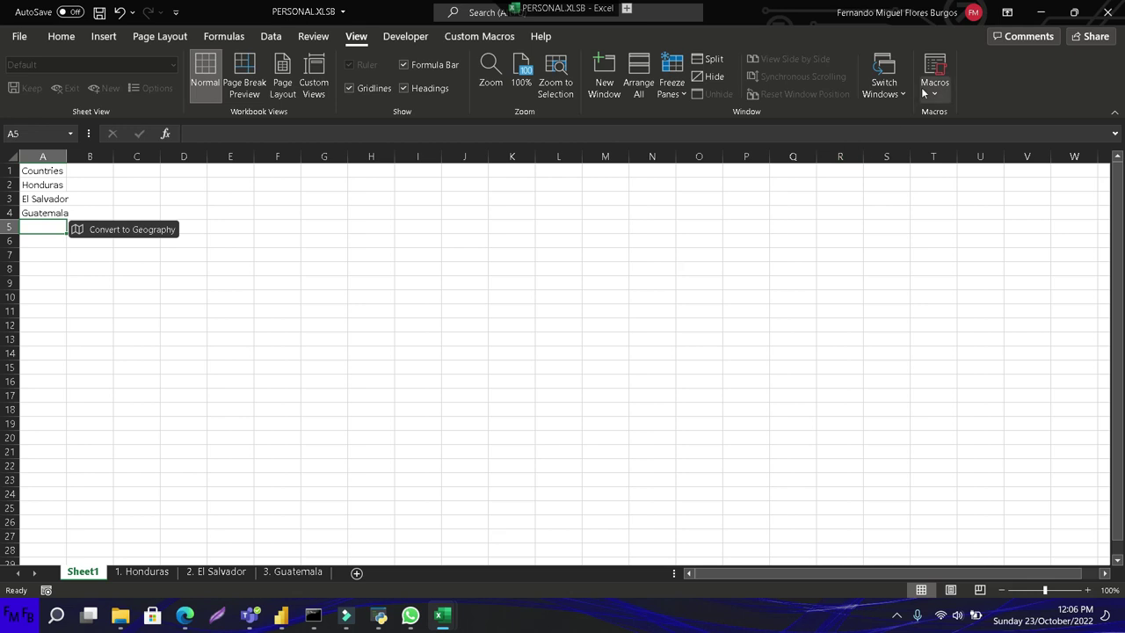
Run the hojas macro from the View Macros list
click(922, 93)
click(930, 114)
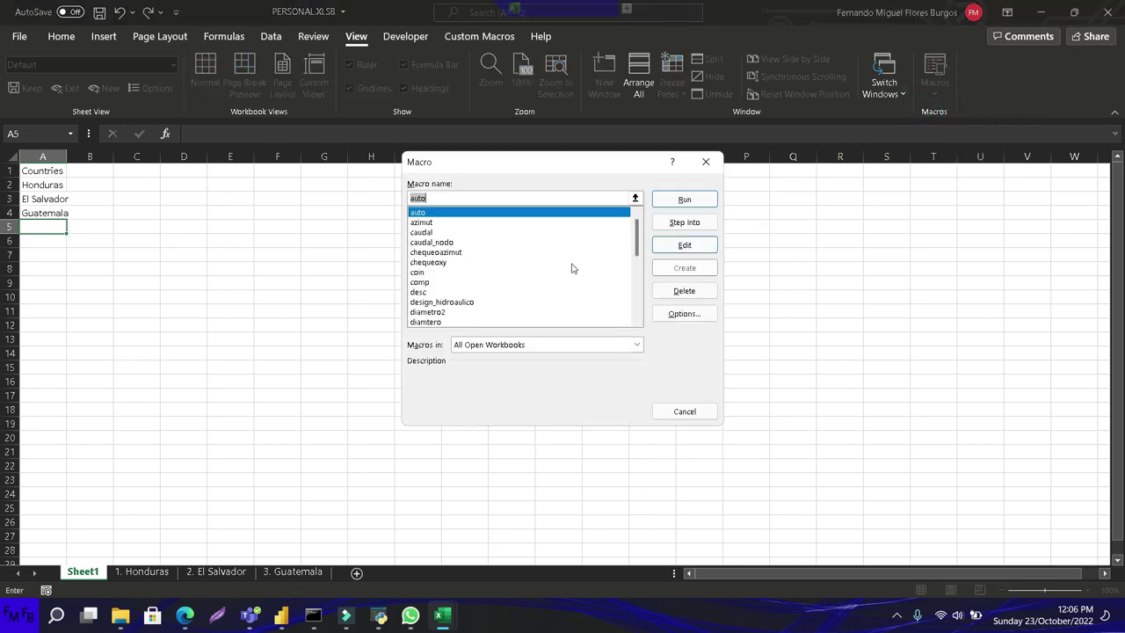
scroll(571, 268, down, 1)
click(468, 282)
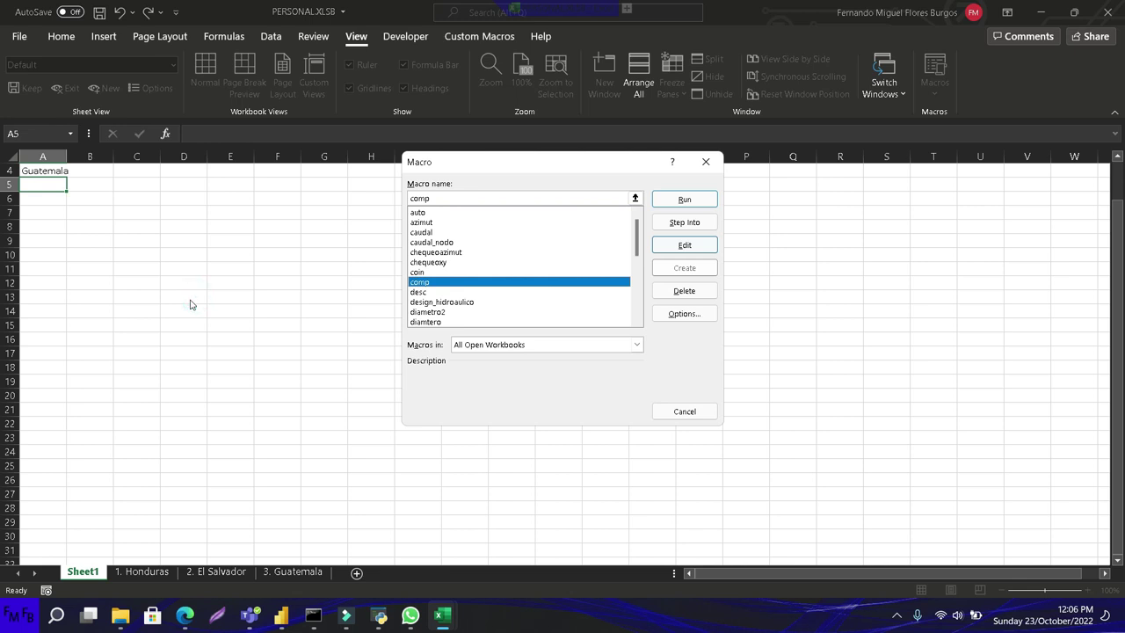
key(Return)
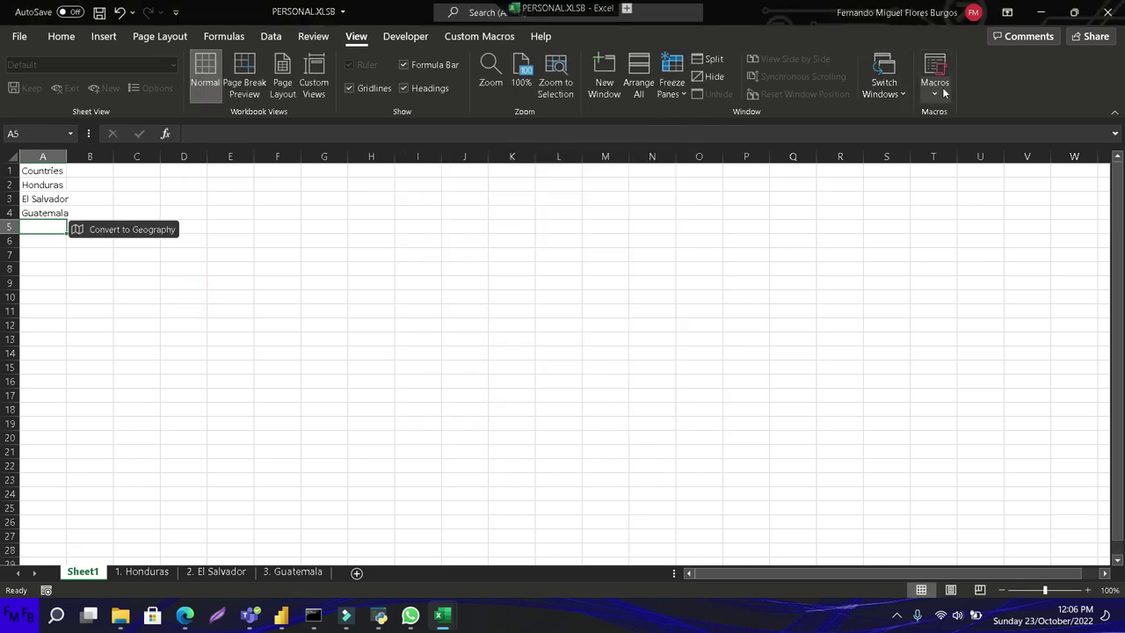
click(940, 92)
click(950, 113)
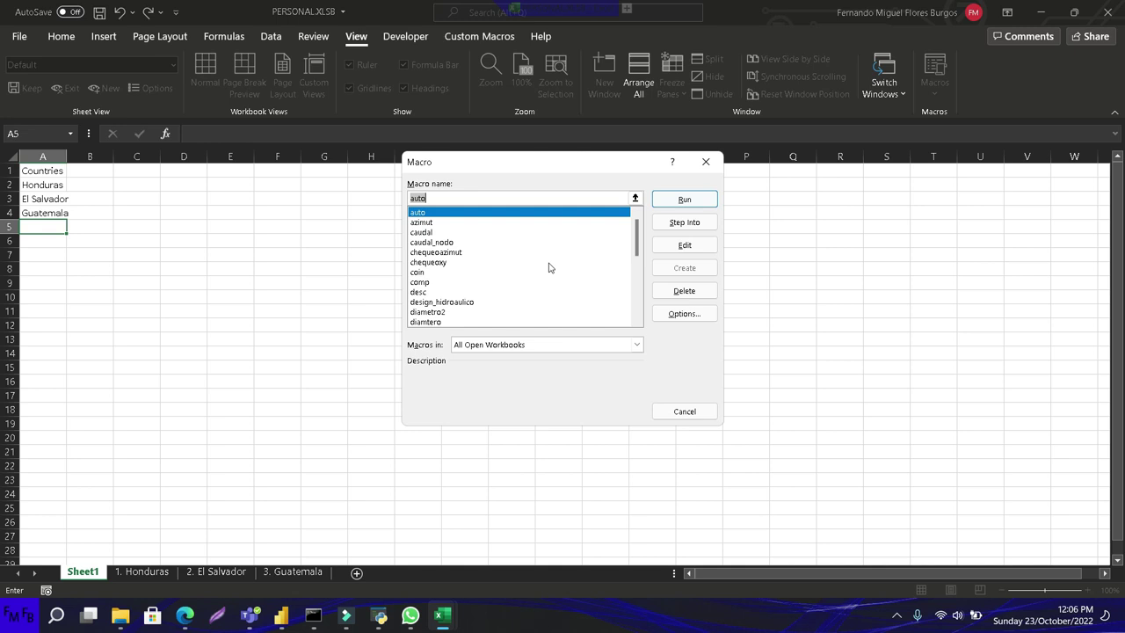
click(473, 293)
scroll(473, 294, down, 1)
scroll(473, 294, down, 1)
scroll(473, 294, down, 1)
double_click(438, 295)
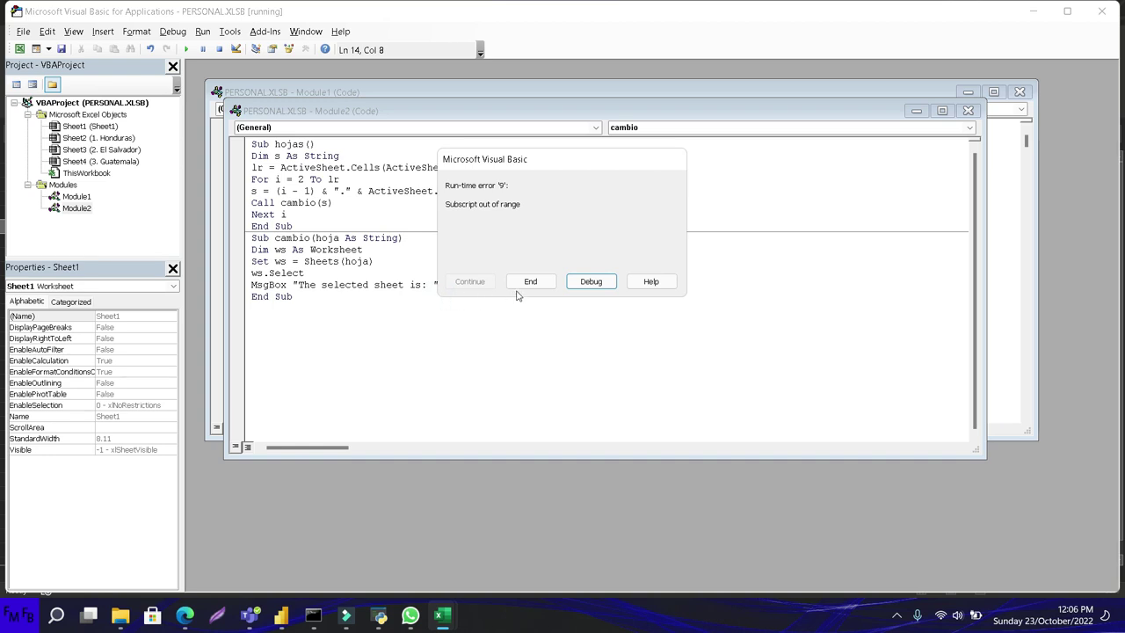
Debug the error and delete the Dim ws, Set ws and ws.Select lines, resetting the project
click(587, 283)
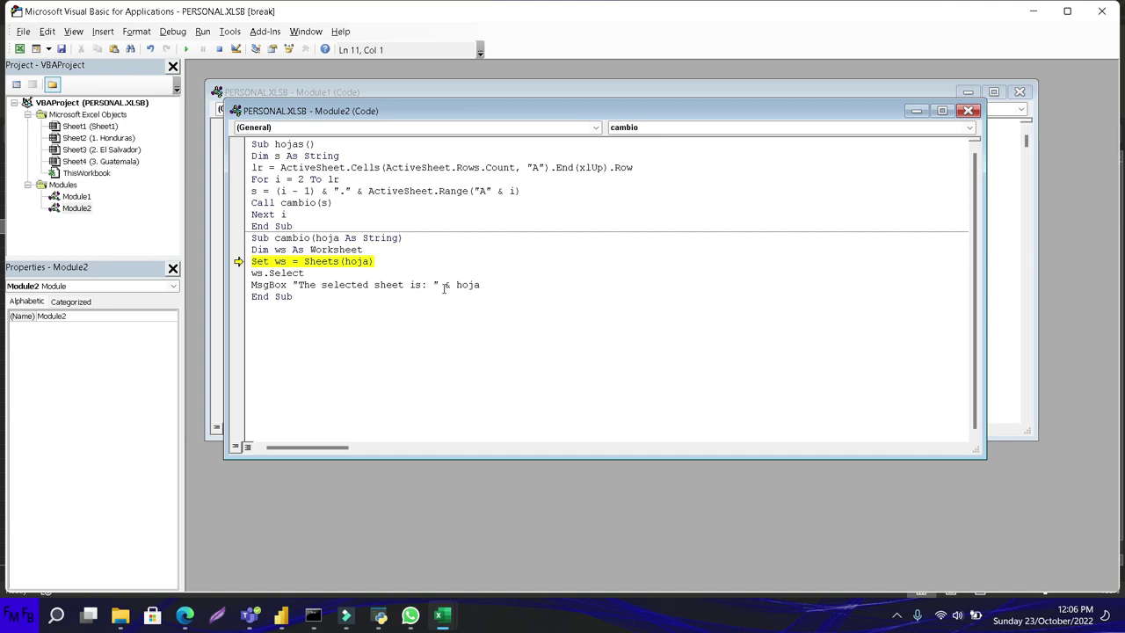
click(185, 48)
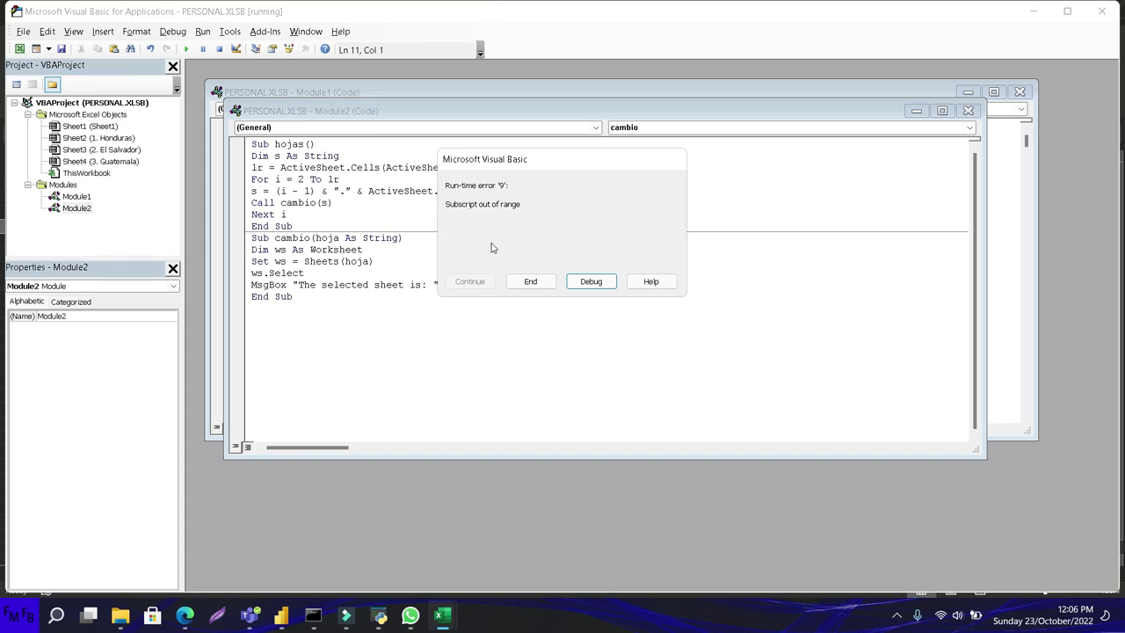
click(604, 284)
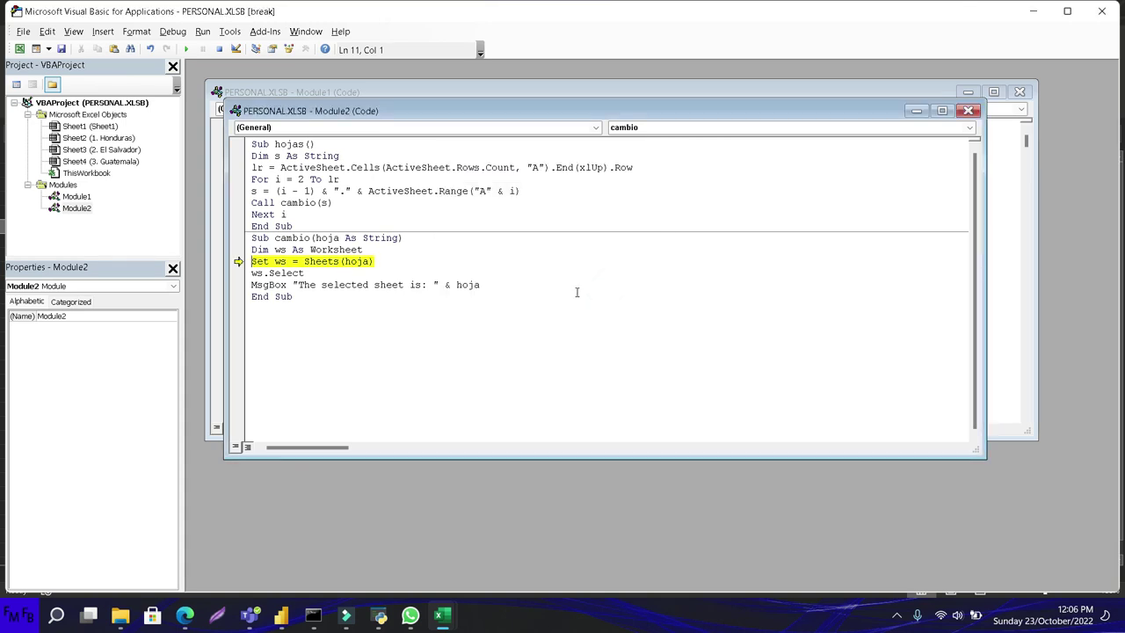
click(440, 264)
key(shift+Home)
key(Down)
key(End)
key(shift+Home)
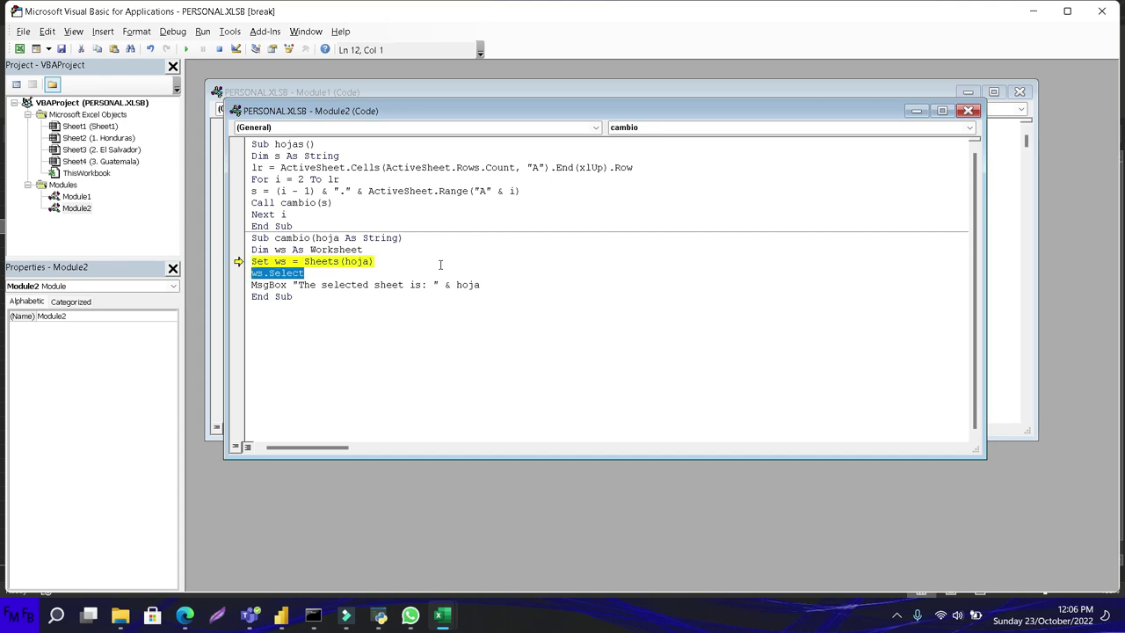
key(shift+Up)
key(shift+Up)
key(Delete)
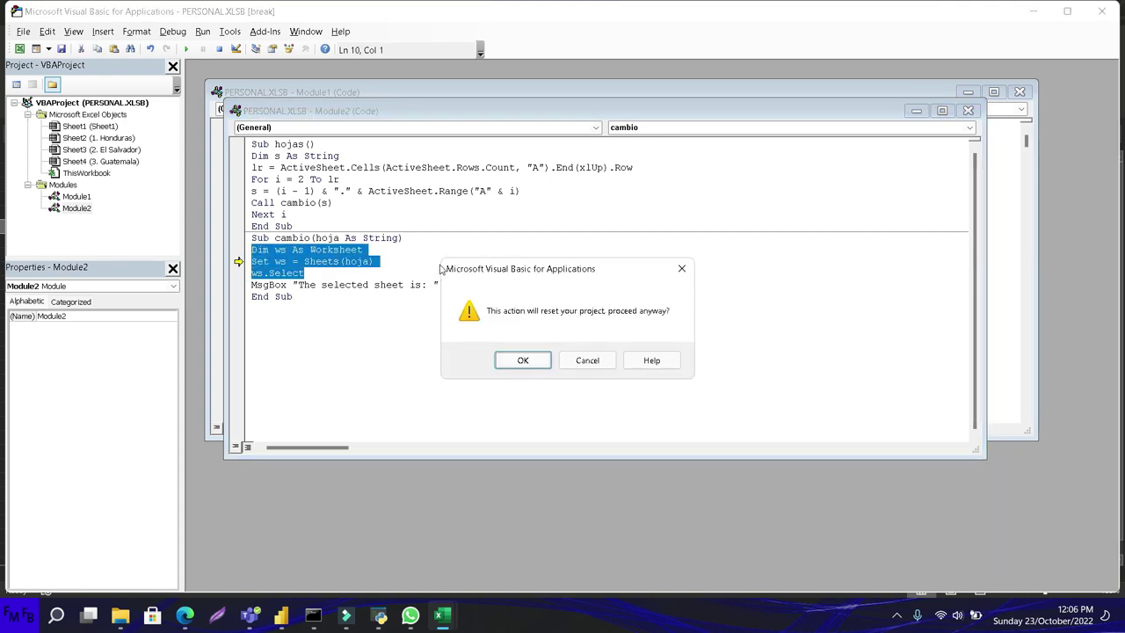
key(Return)
key(BackSpace)
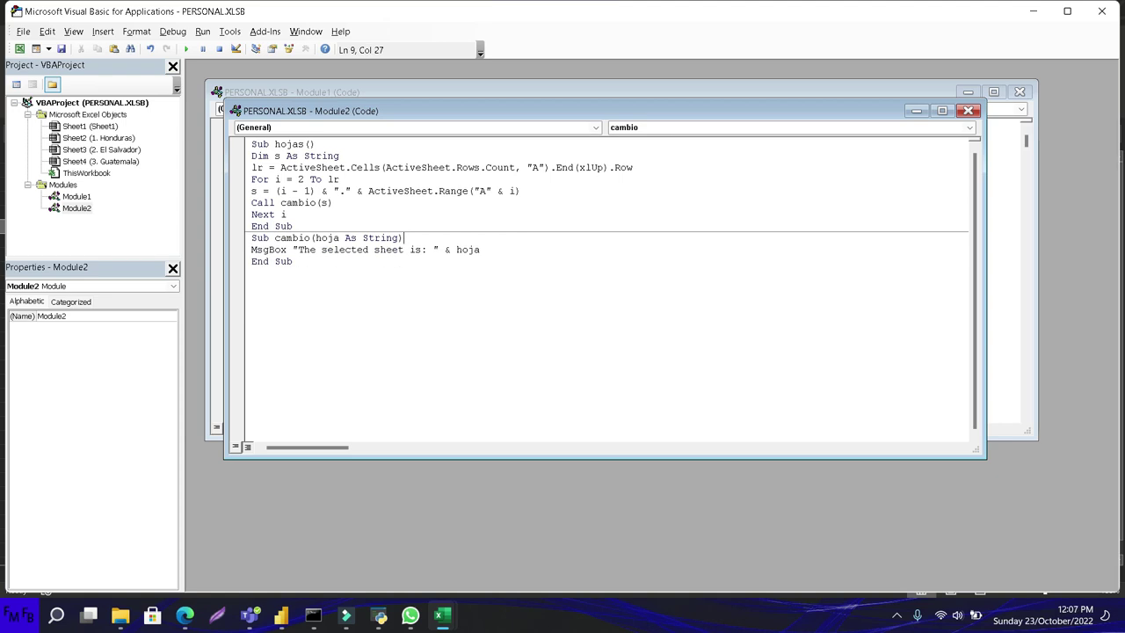
Add Sheets(hoja).select as the first line of cambio, above the MsgBox
key(Down)
key(Up)
key(Return)
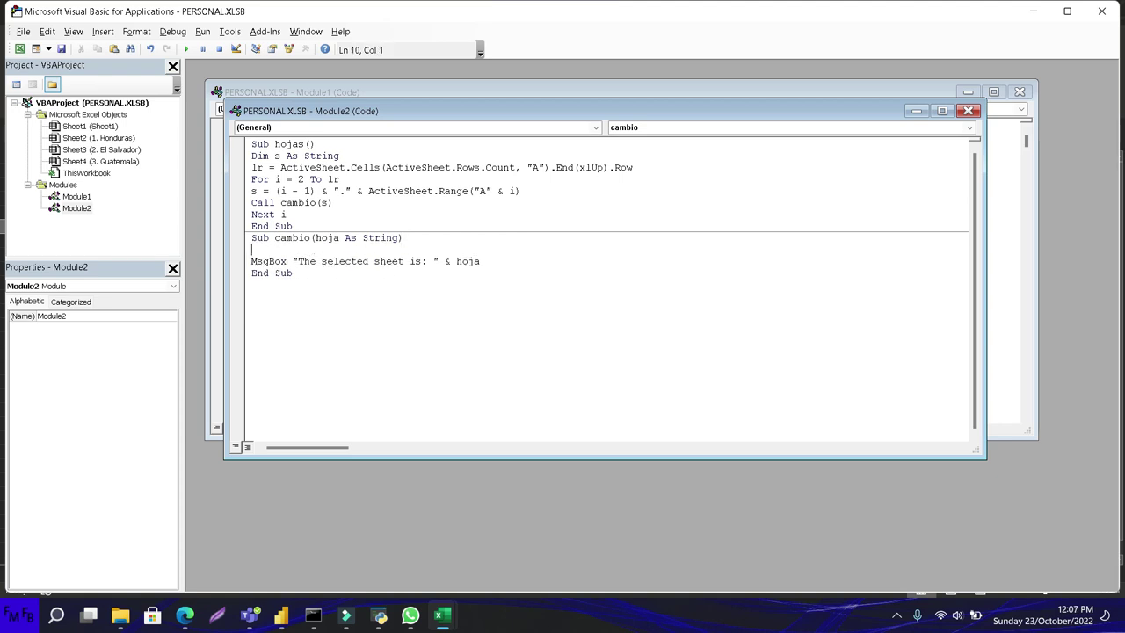
text(Sheets())
text(hoja).)
text(select)
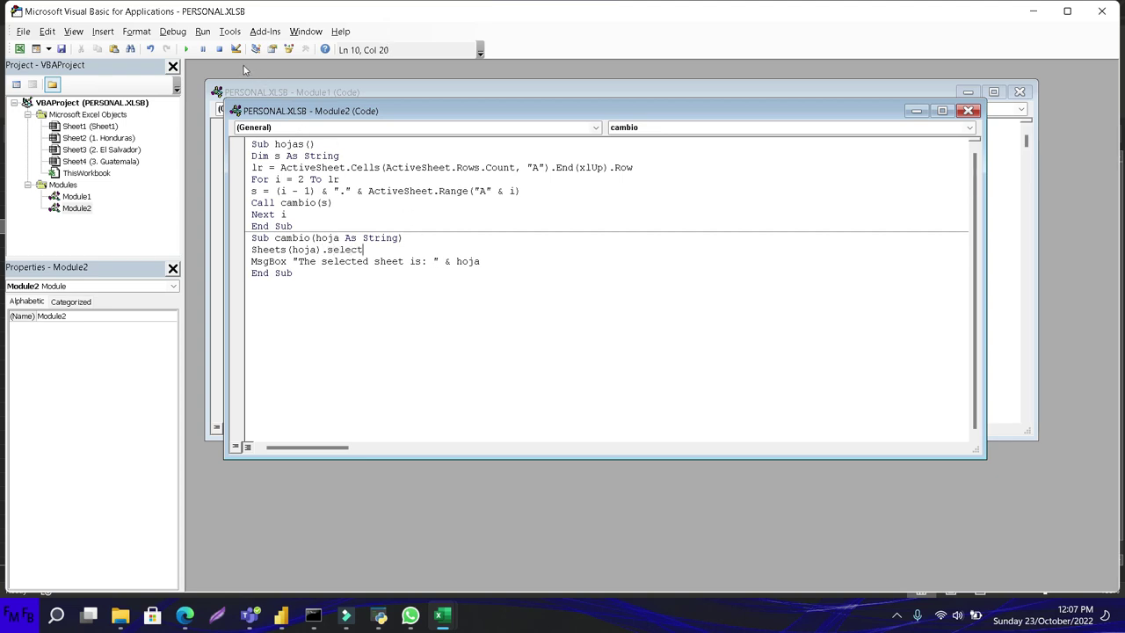
Run the hojas macro from the Macros list and end it at the subscript out of range error
key(alt+F11)
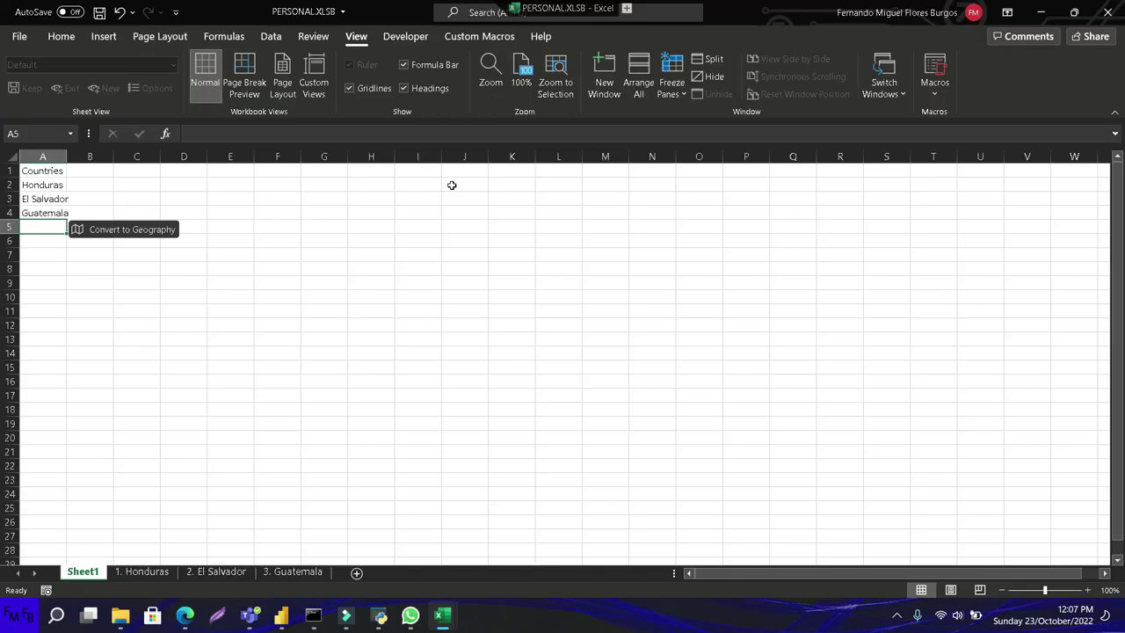
click(922, 93)
click(923, 112)
click(439, 301)
scroll(439, 303, down, 1)
scroll(440, 303, down, 1)
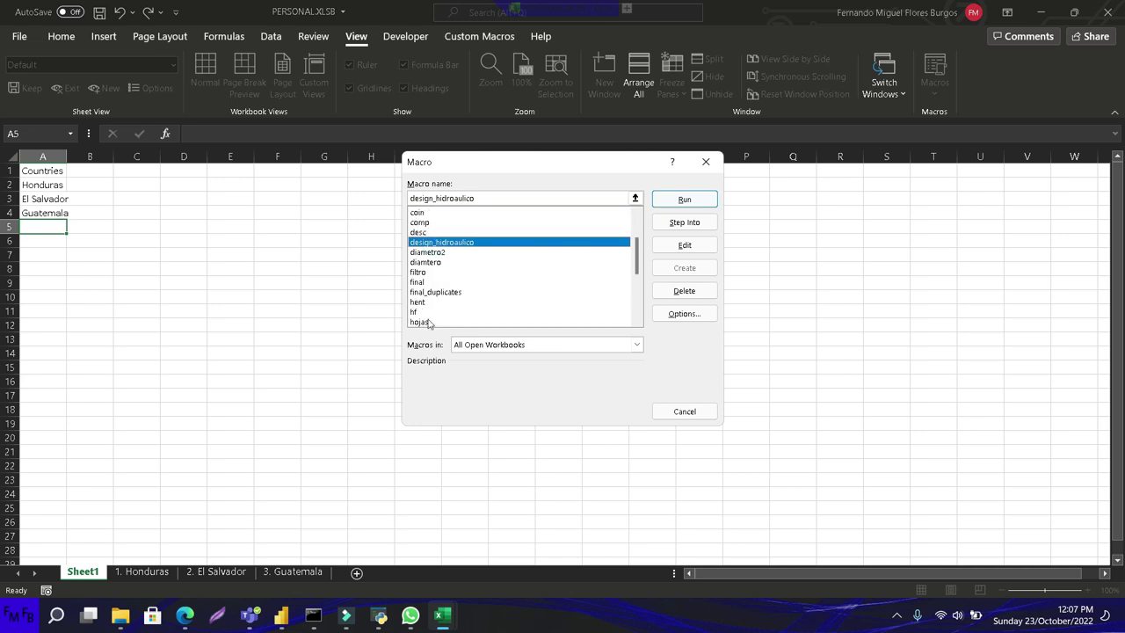
double_click(420, 321)
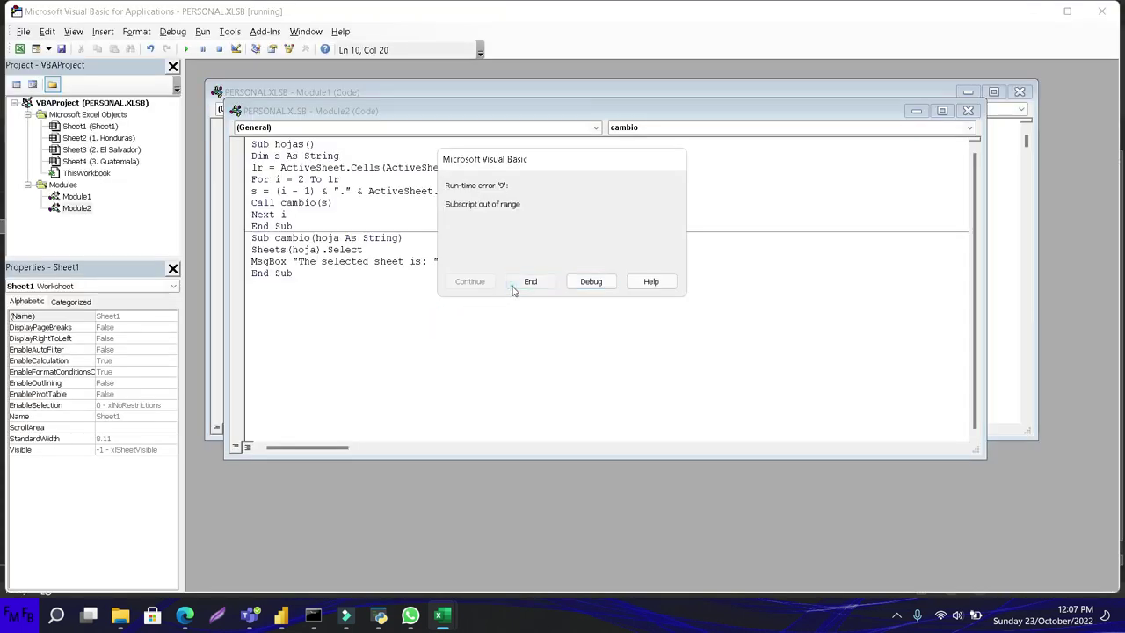
click(513, 286)
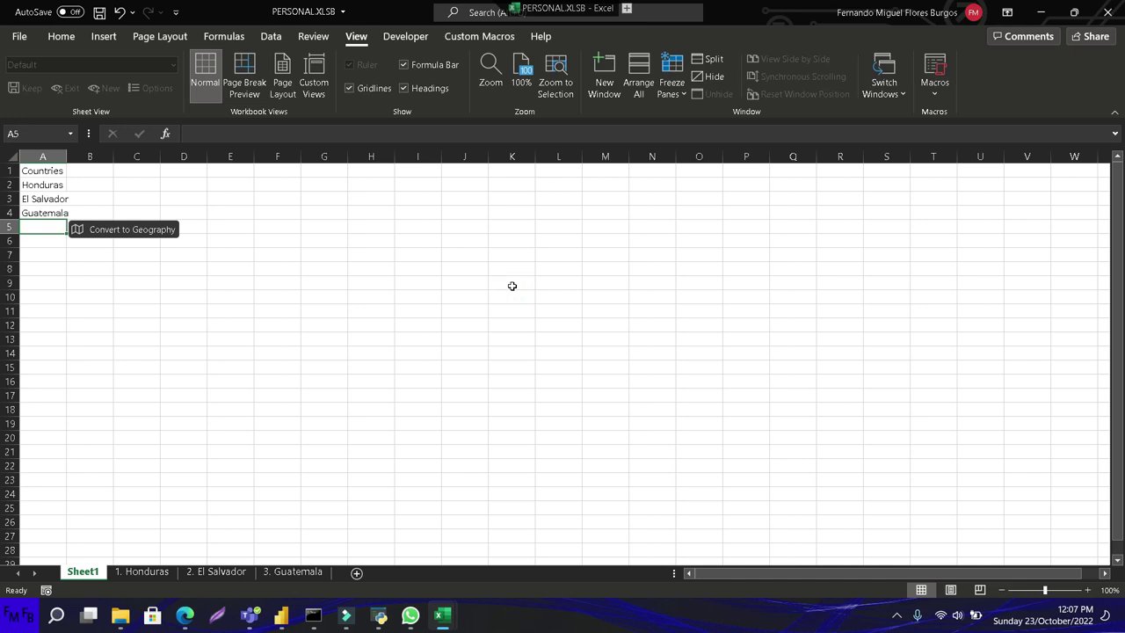
Rerun hojas and choose Debug to pause on cambio's Sheets(hoja).Select line
key(alt+F11)
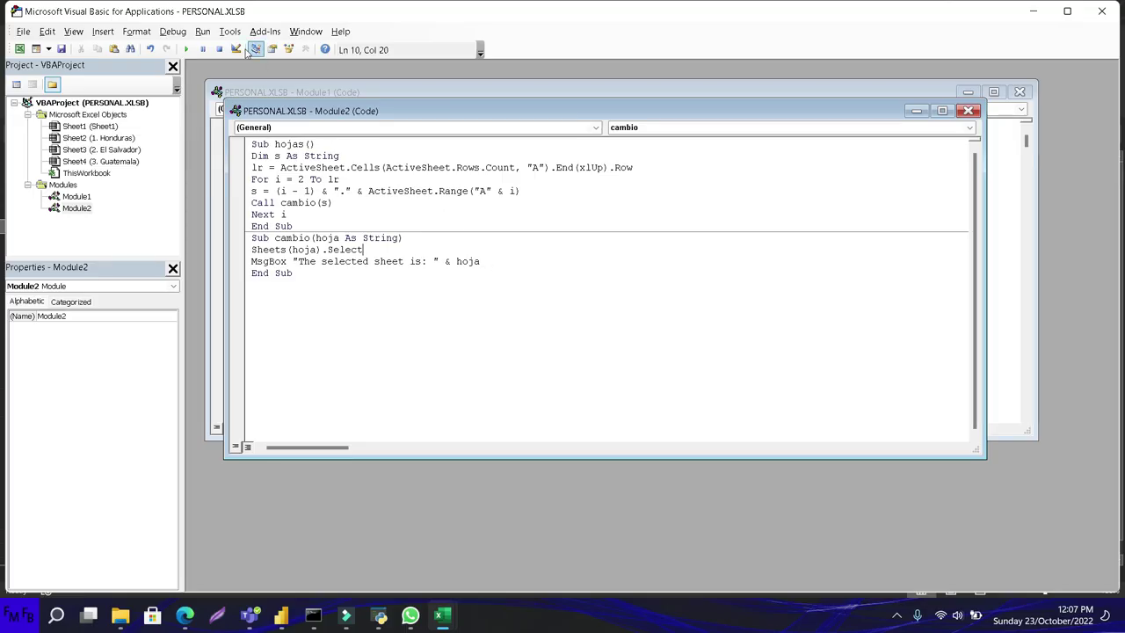
key(alt+Tab)
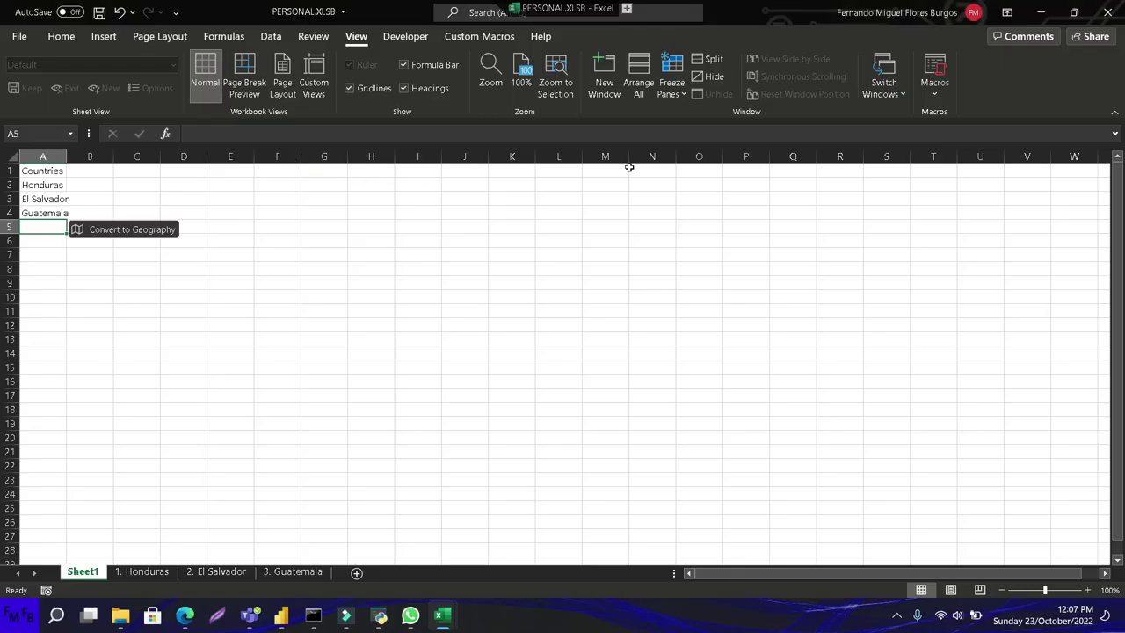
click(932, 95)
click(934, 113)
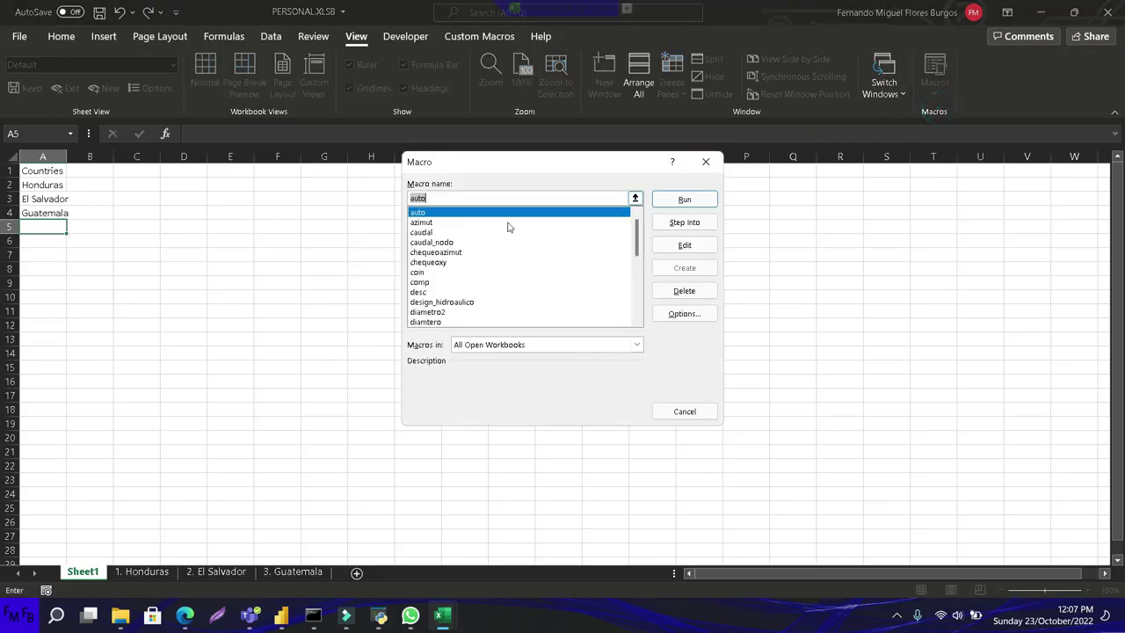
scroll(434, 296, down, 1)
scroll(434, 294, down, 1)
click(414, 313)
scroll(412, 318, down, 3)
scroll(413, 316, down, 1)
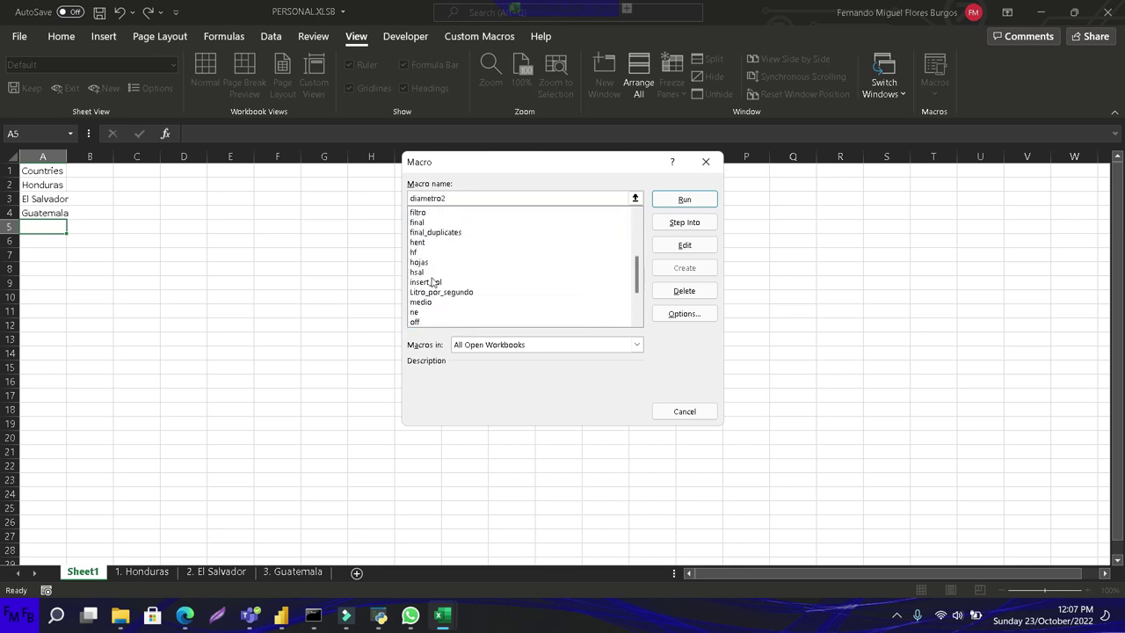
double_click(430, 263)
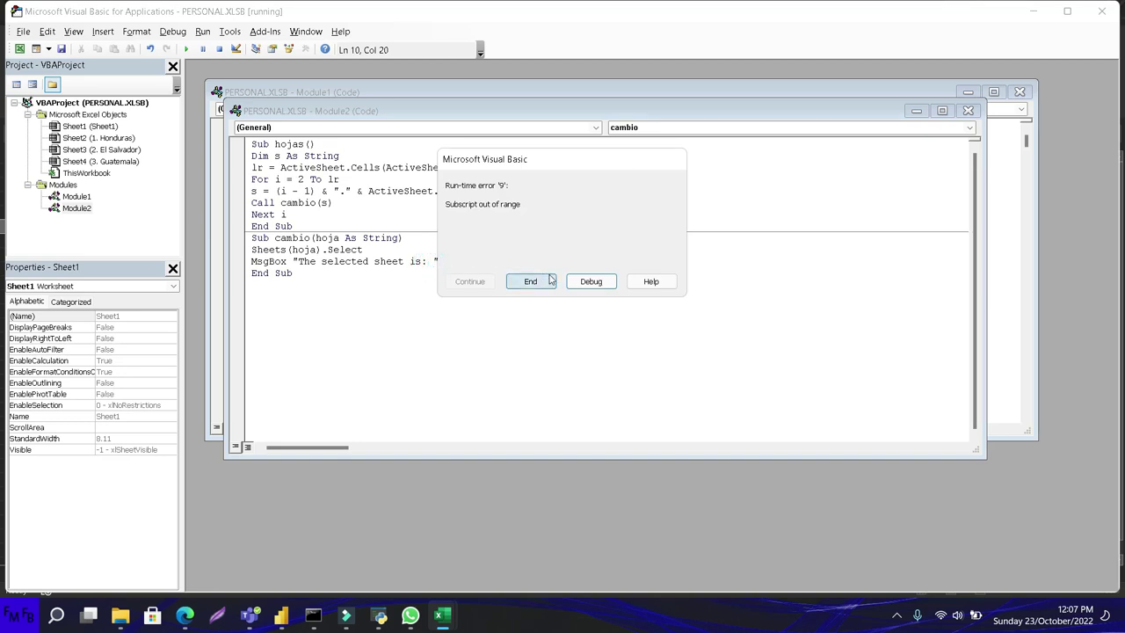
click(592, 281)
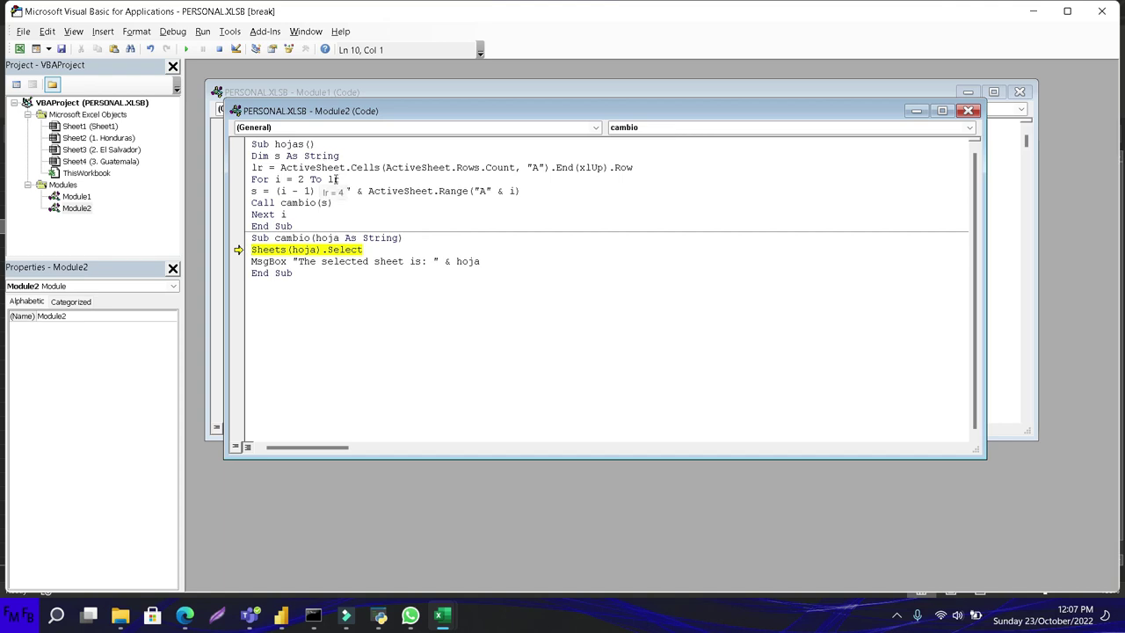
Add a space after the dot in line 5's sheet-name expression and reset the paused macro
key(alt+F11)
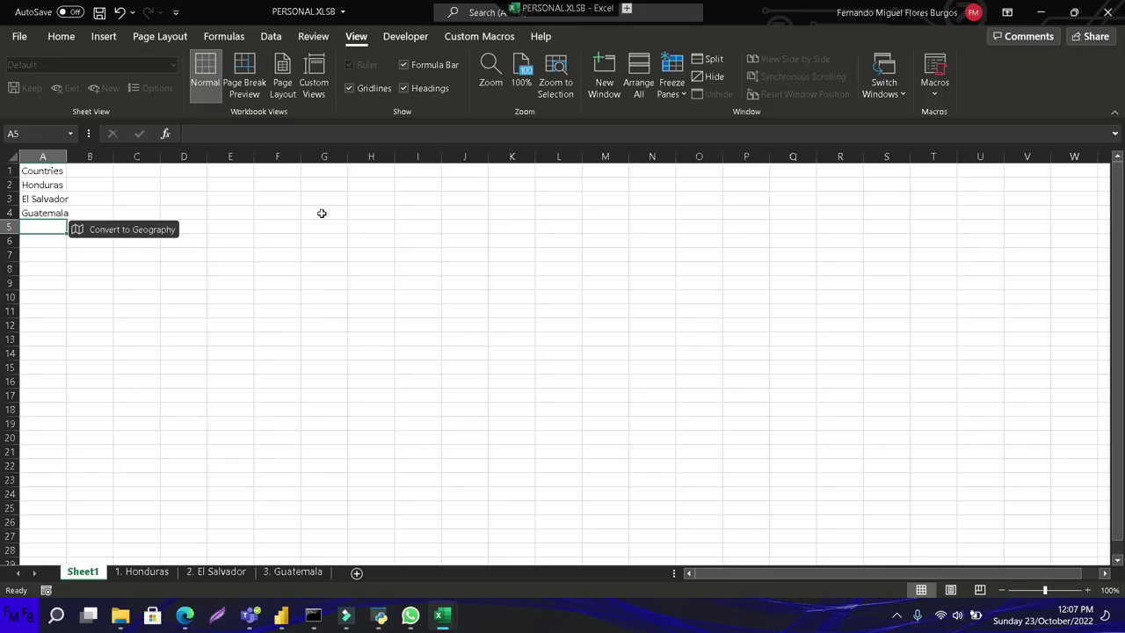
key(alt+F11)
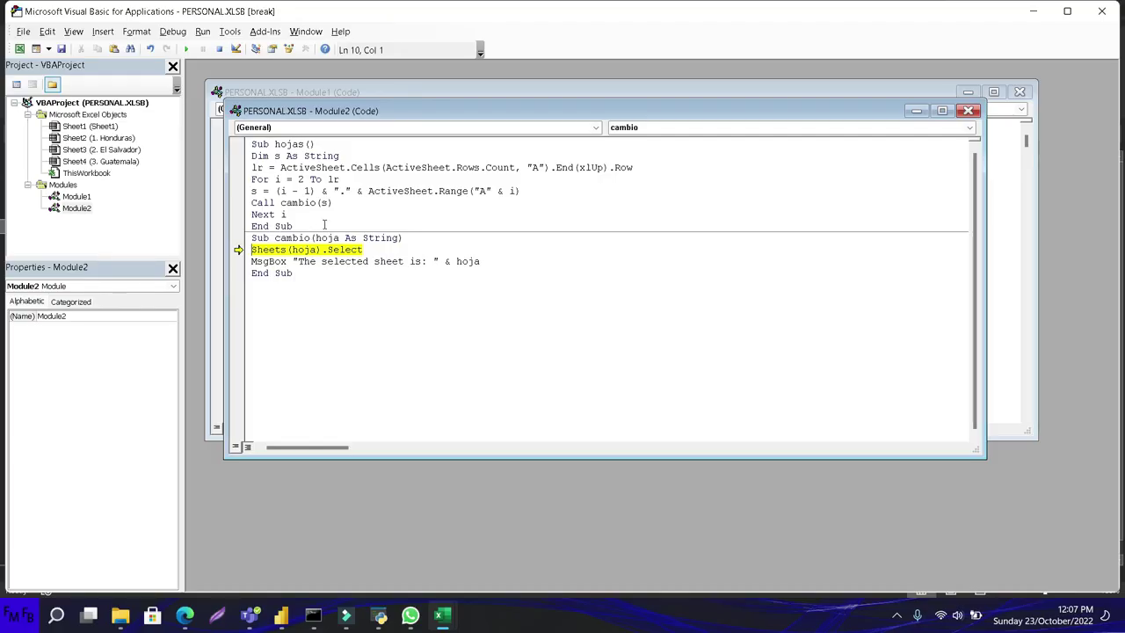
mouse_move(332, 233)
click(345, 190)
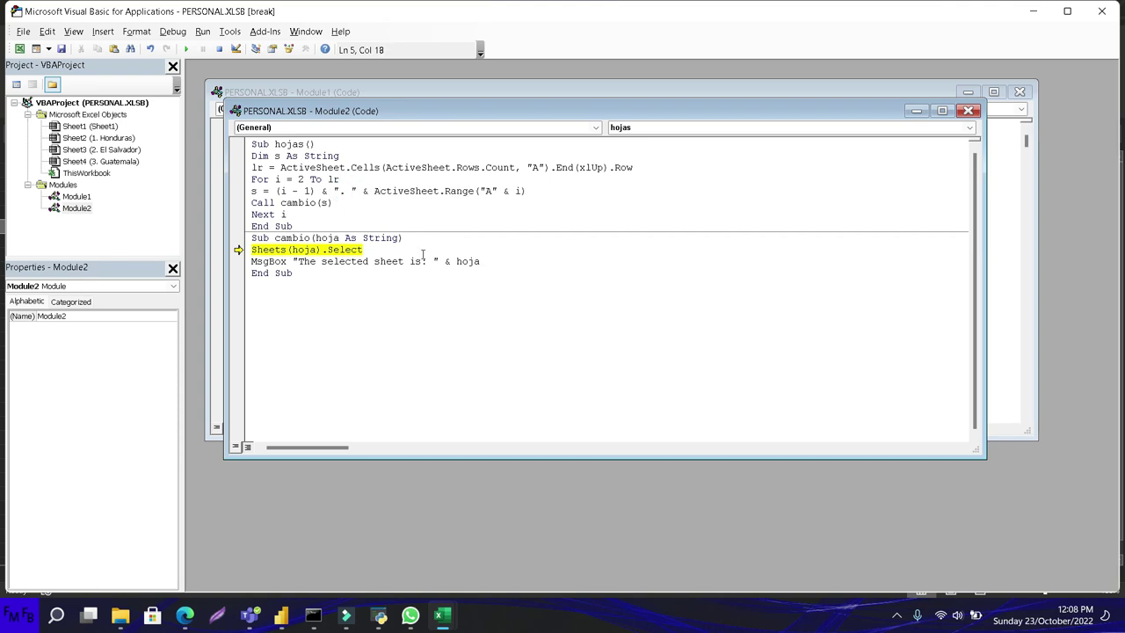
click(218, 49)
Rerun hojas, dismiss the 1. Honduras message, and debug the next error
key(alt+Tab)
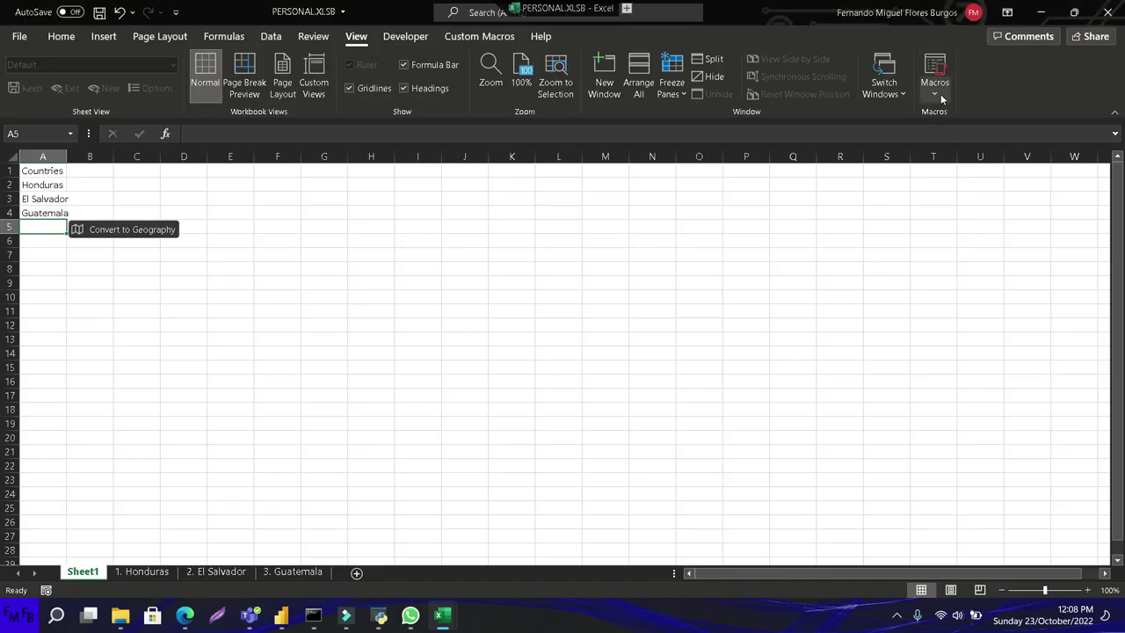
key(alt+Tab)
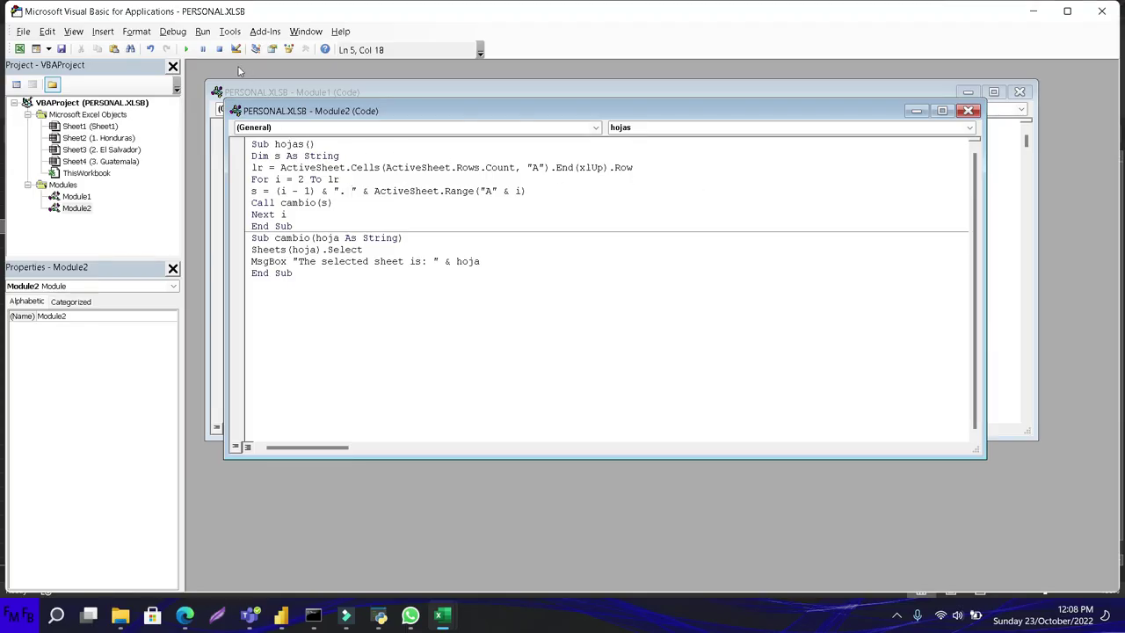
key(alt+Tab)
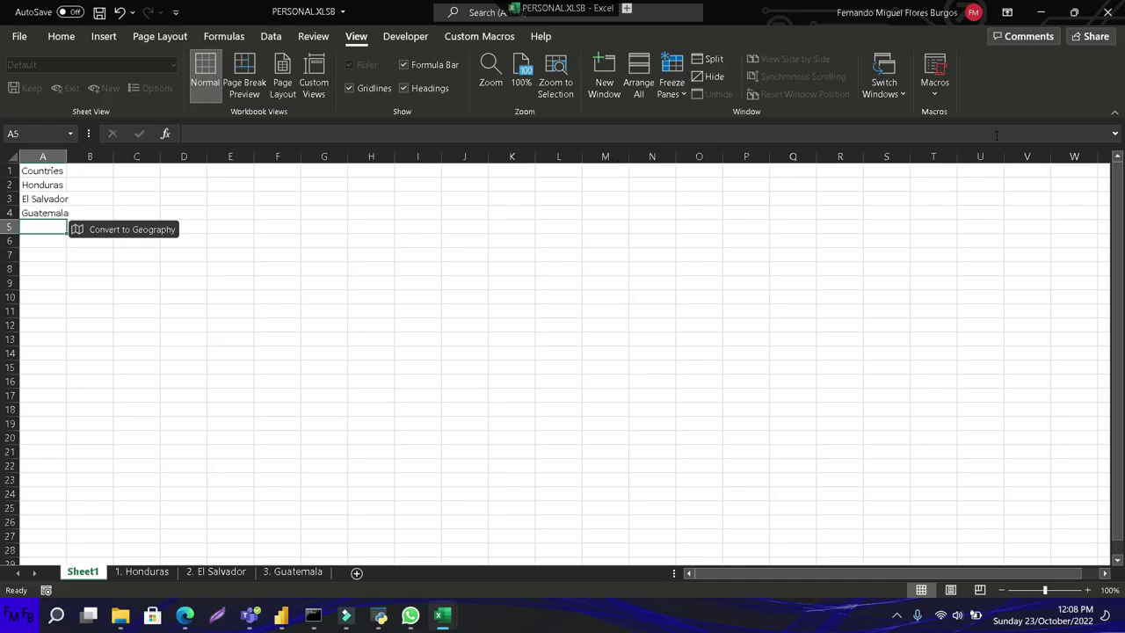
click(931, 93)
click(967, 114)
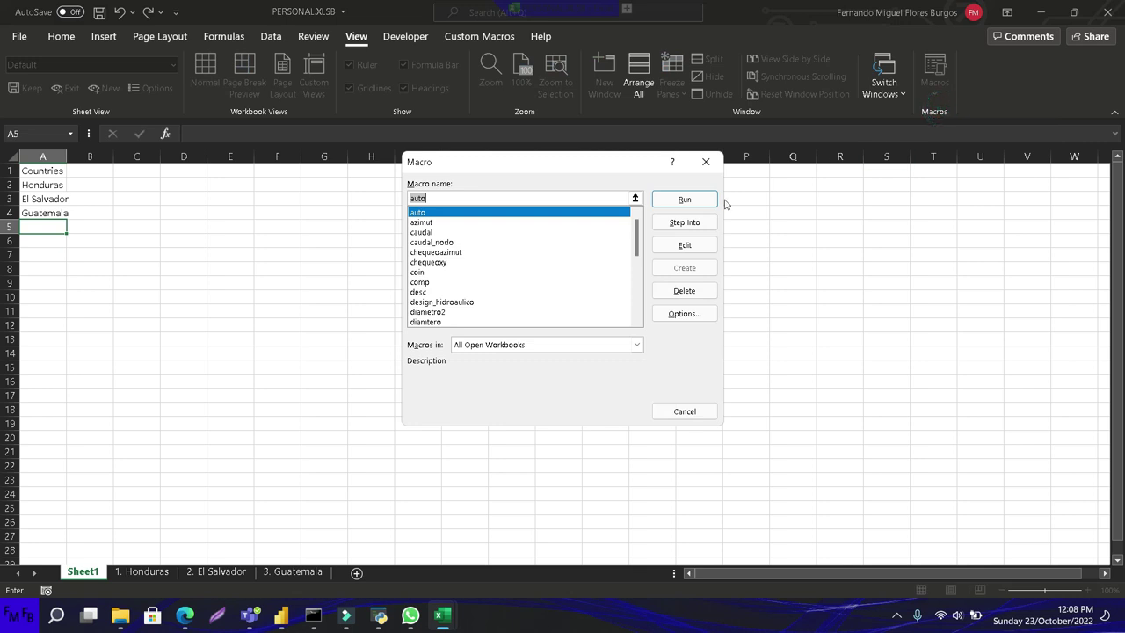
click(454, 303)
scroll(455, 305, down, 1)
scroll(455, 305, down, 1)
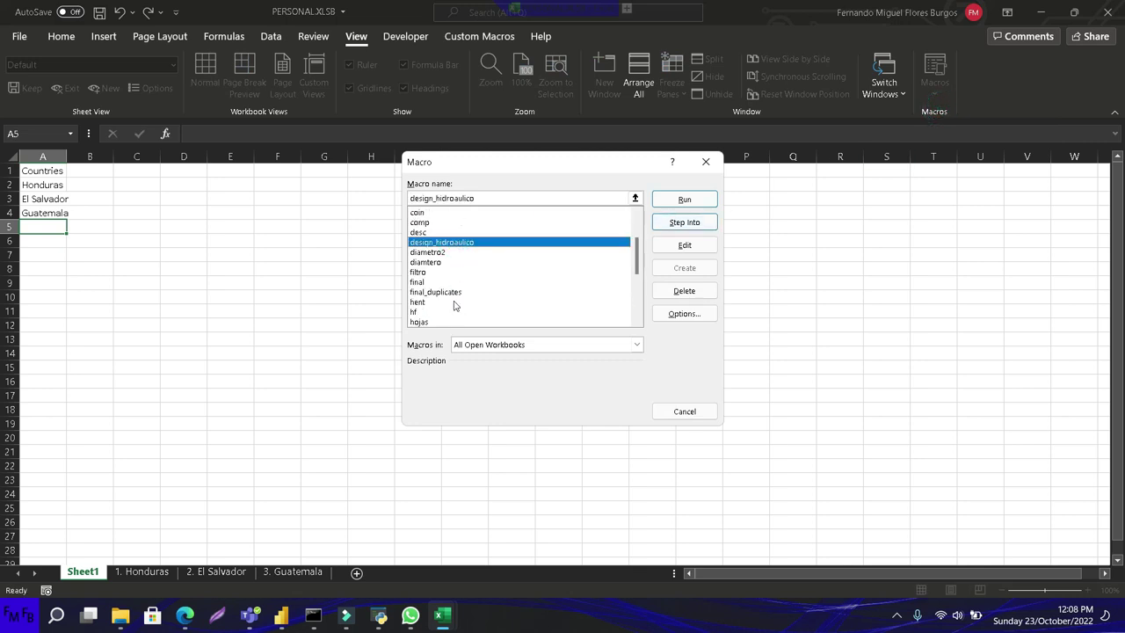
scroll(455, 305, down, 1)
double_click(429, 296)
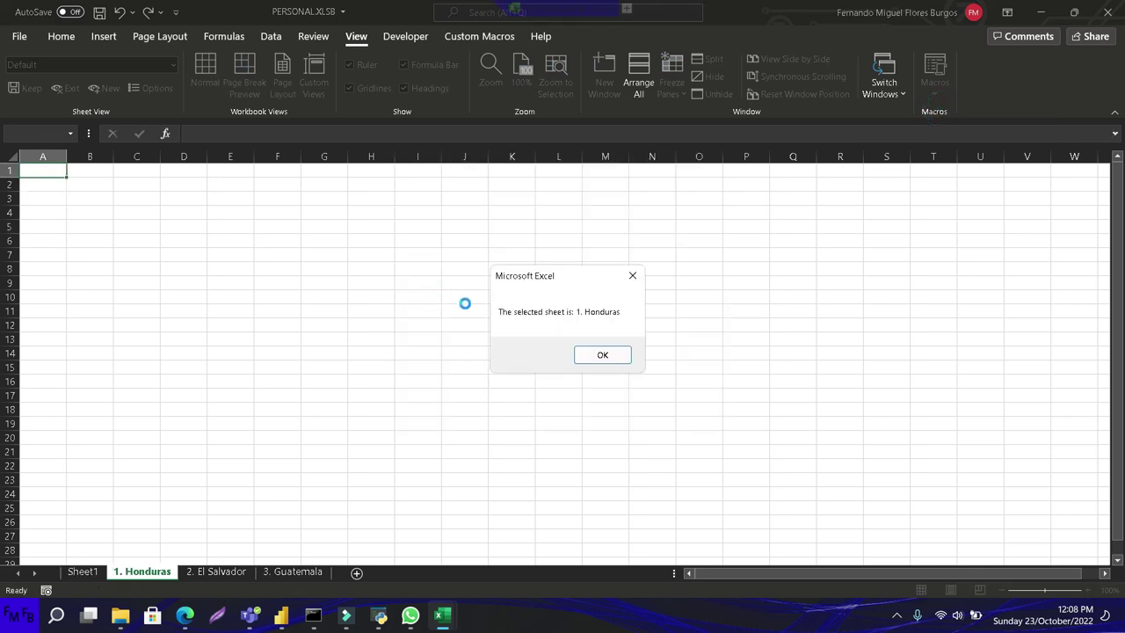
click(603, 354)
click(592, 283)
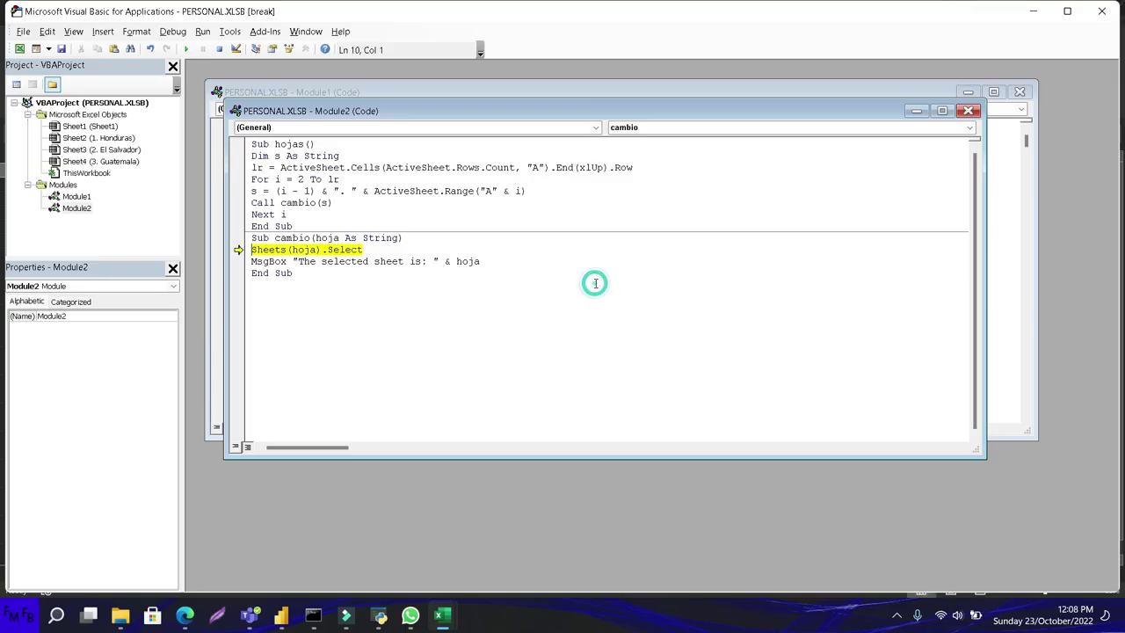
Inspect cell B9 on the 1. Honduras sheet and Sheet1's country list, then return to the code
mouse_move(312, 248)
mouse_move(255, 189)
key(alt+F11)
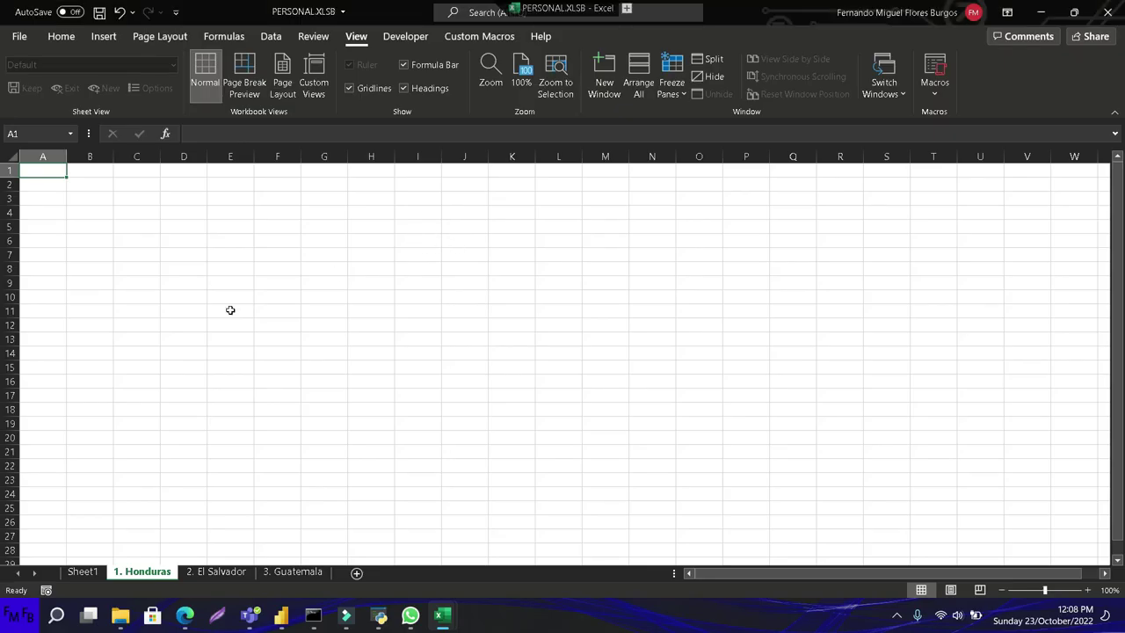
click(74, 284)
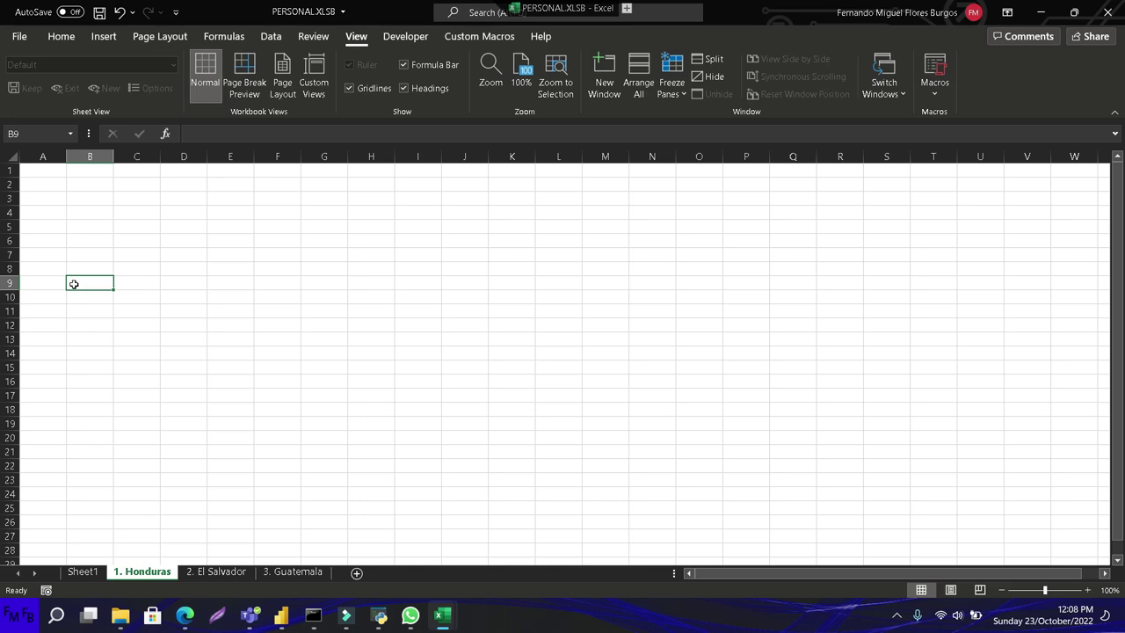
click(88, 571)
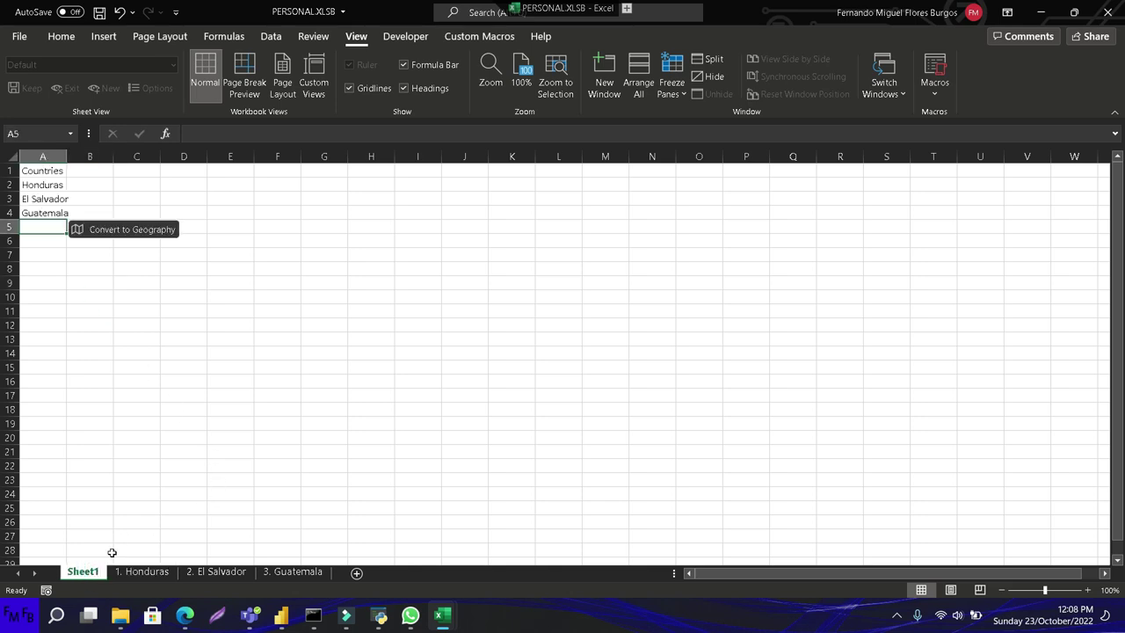
key(alt+F11)
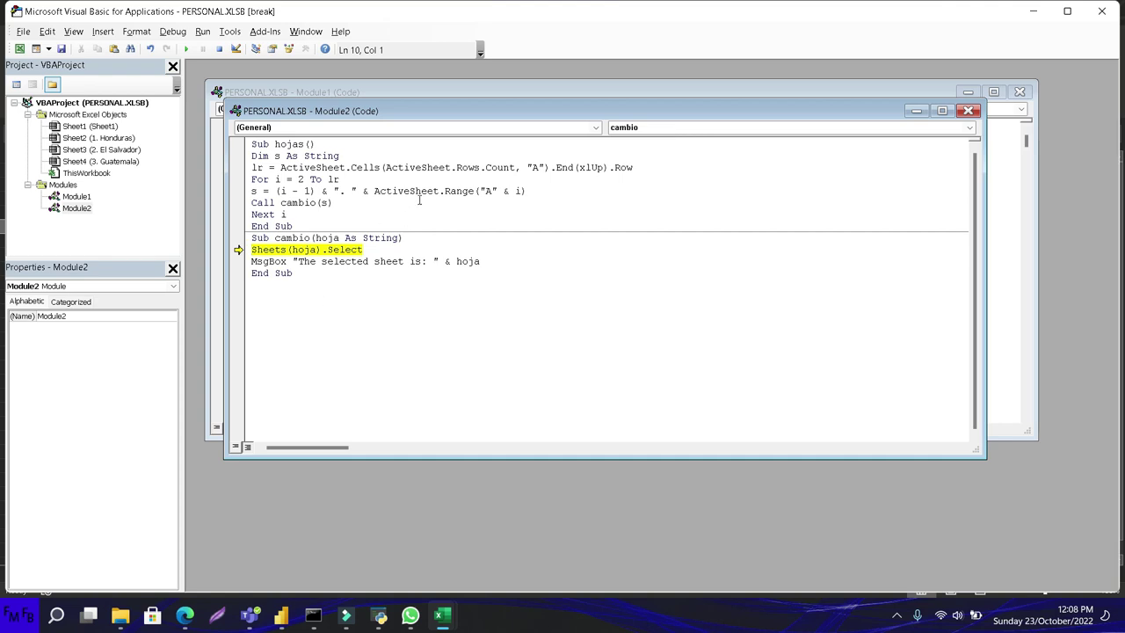
Replace ActiveSheet in line 5 with Sheets("Sheet1") and reset the paused run
click(439, 190)
double_click(439, 190)
key(BackSpace)
text(Sheets()""Sheet1)
key(alt+F11)
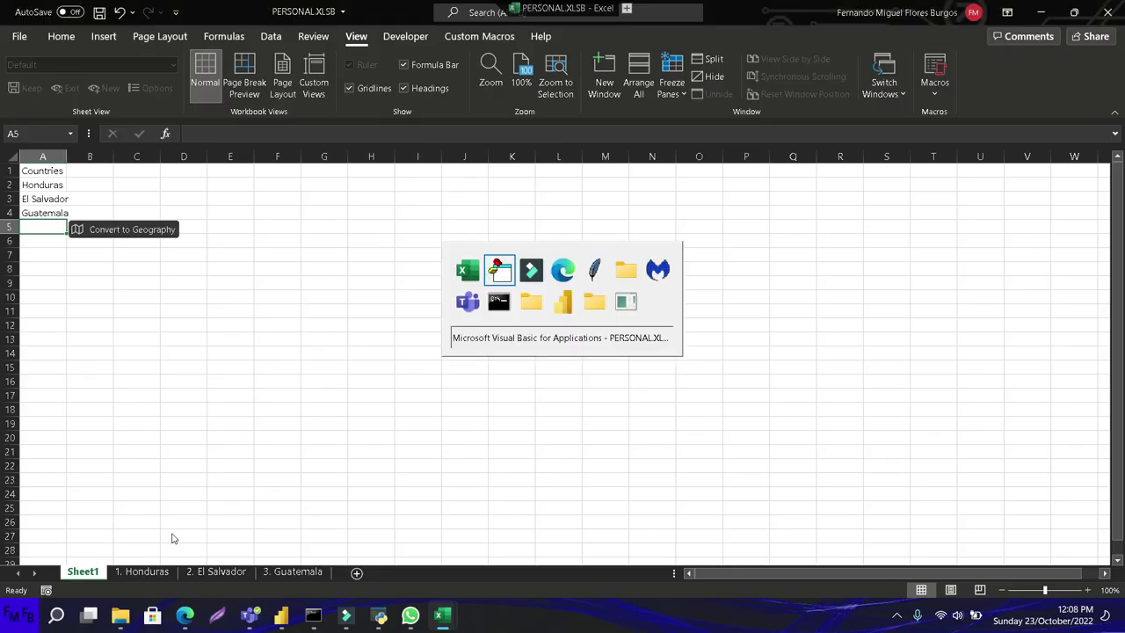
key(alt+Tab)
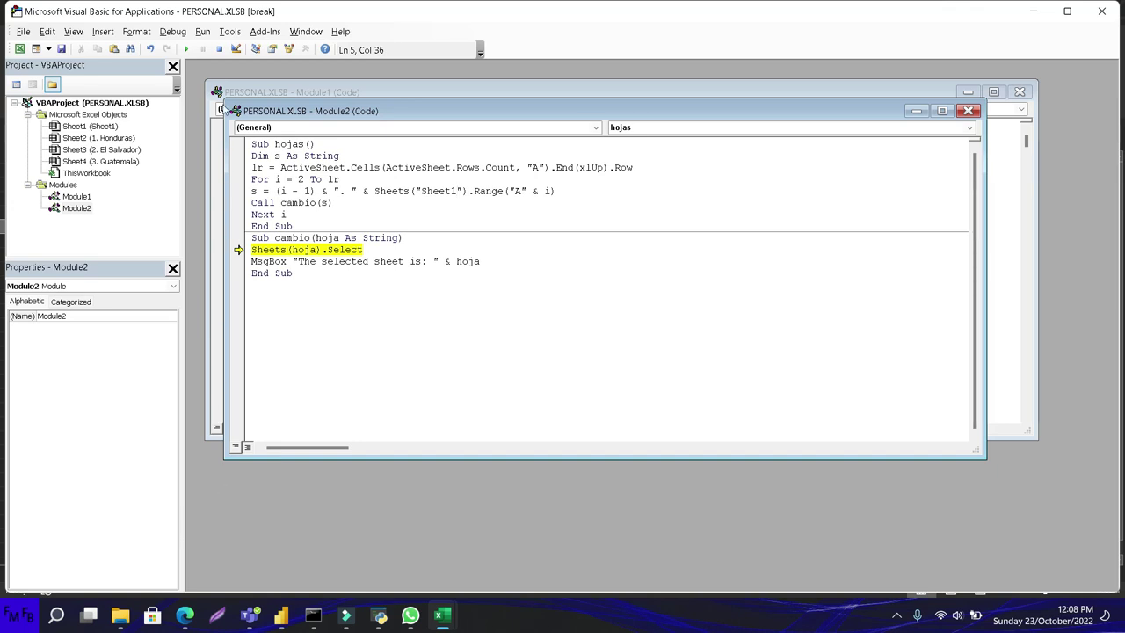
click(220, 50)
key(alt+Tab)
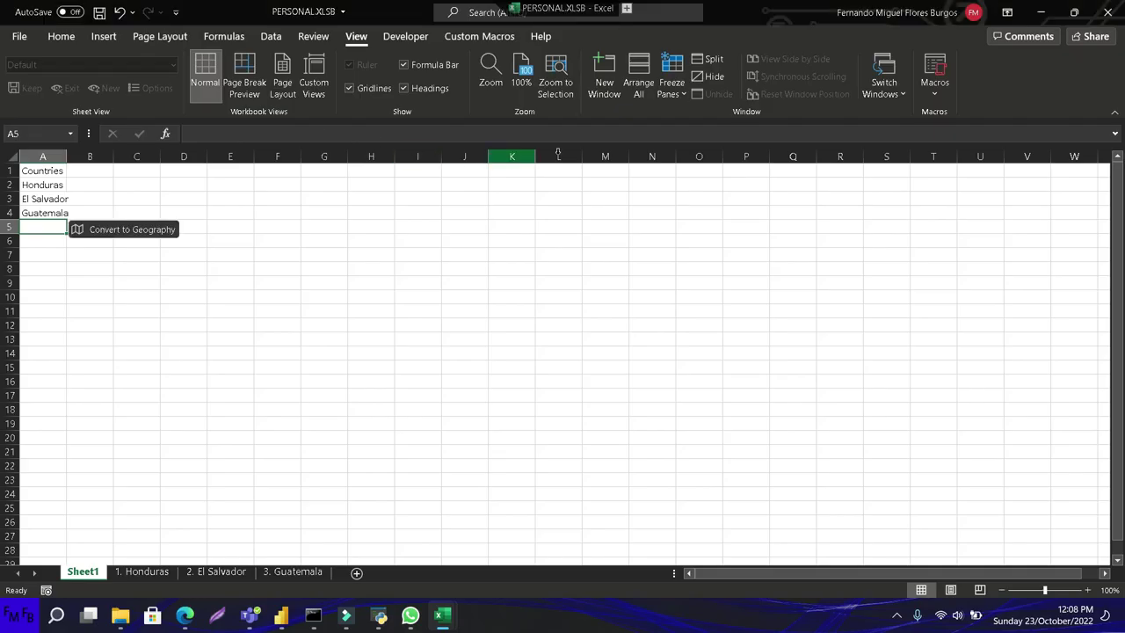
Run hojas and OK the 1. Honduras and 2. El Salvador messages, reaching 3. Guatemala
click(931, 92)
click(959, 113)
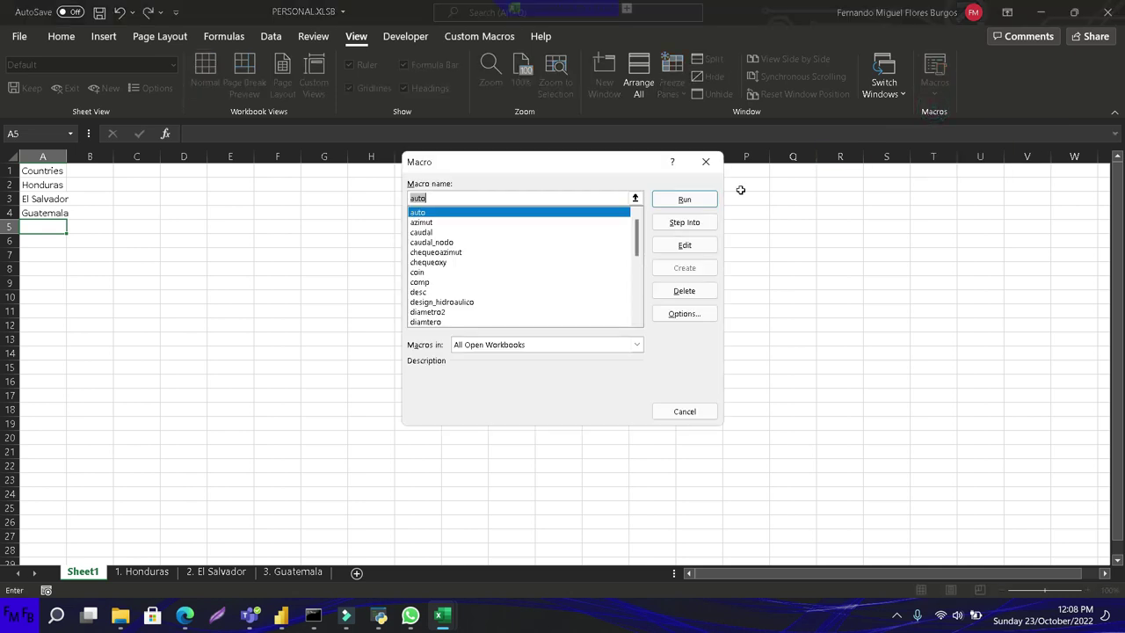
click(454, 302)
scroll(454, 307, down, 1)
scroll(454, 309, down, 1)
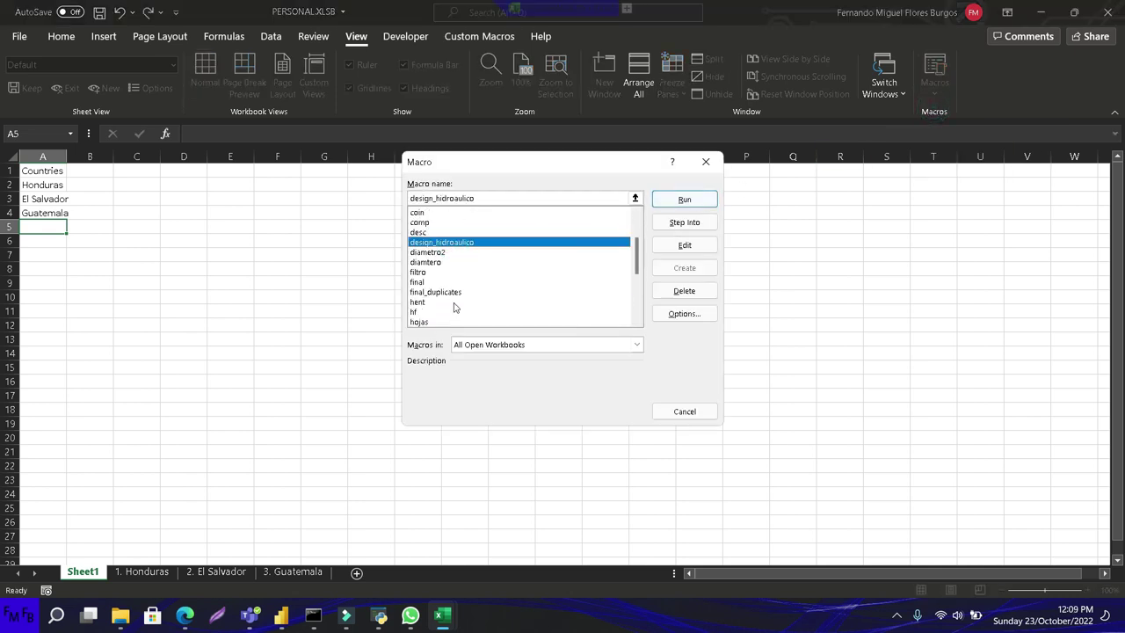
double_click(433, 321)
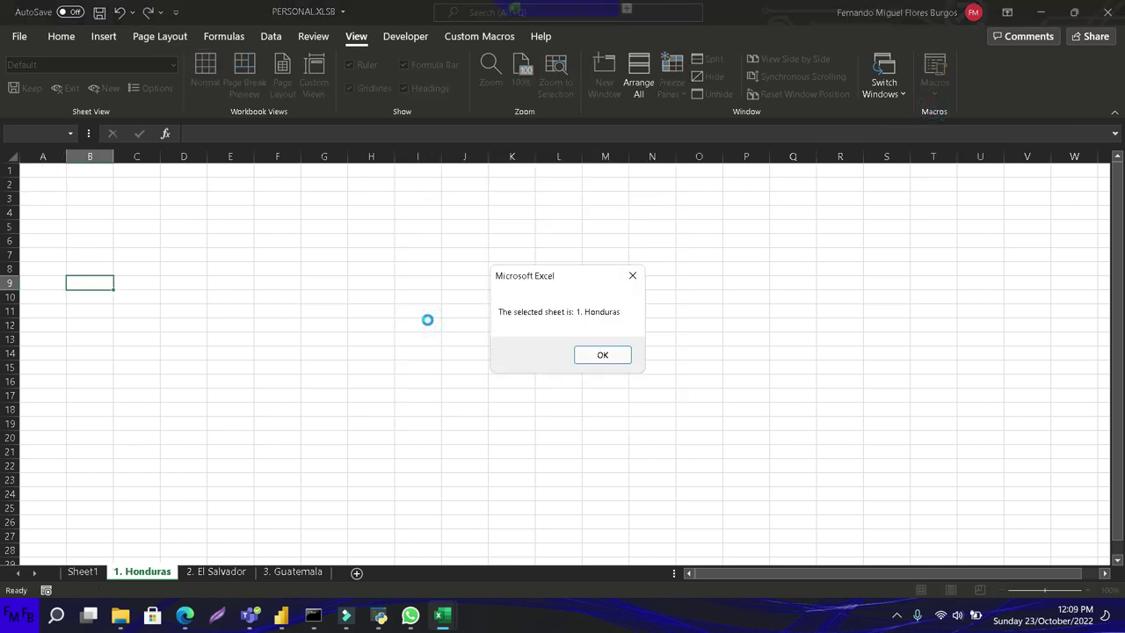
click(584, 355)
click(585, 355)
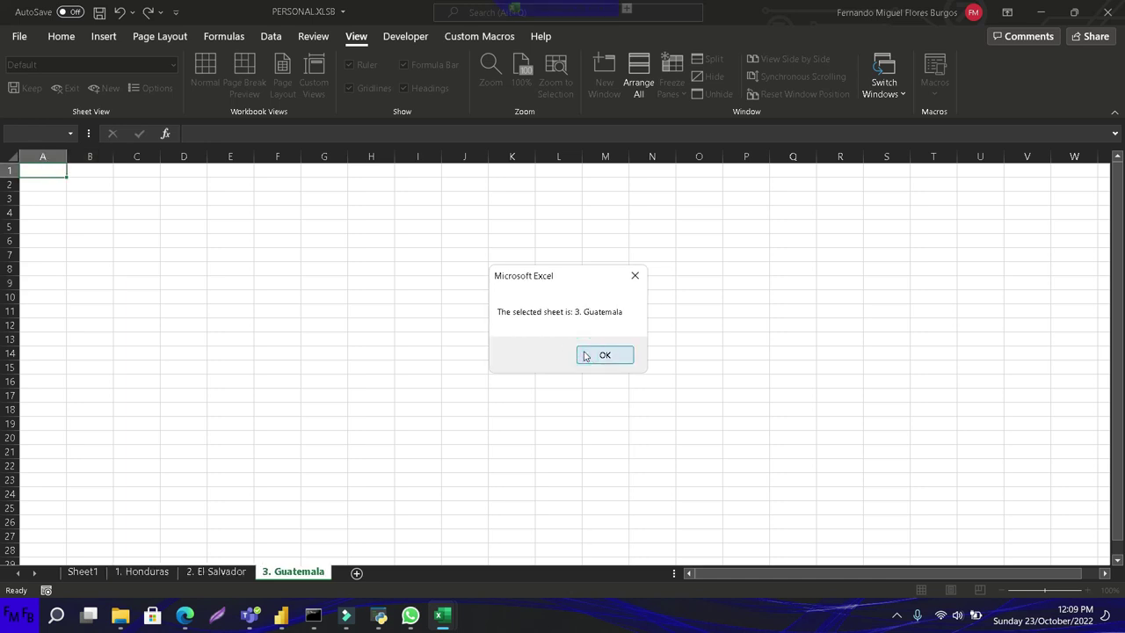